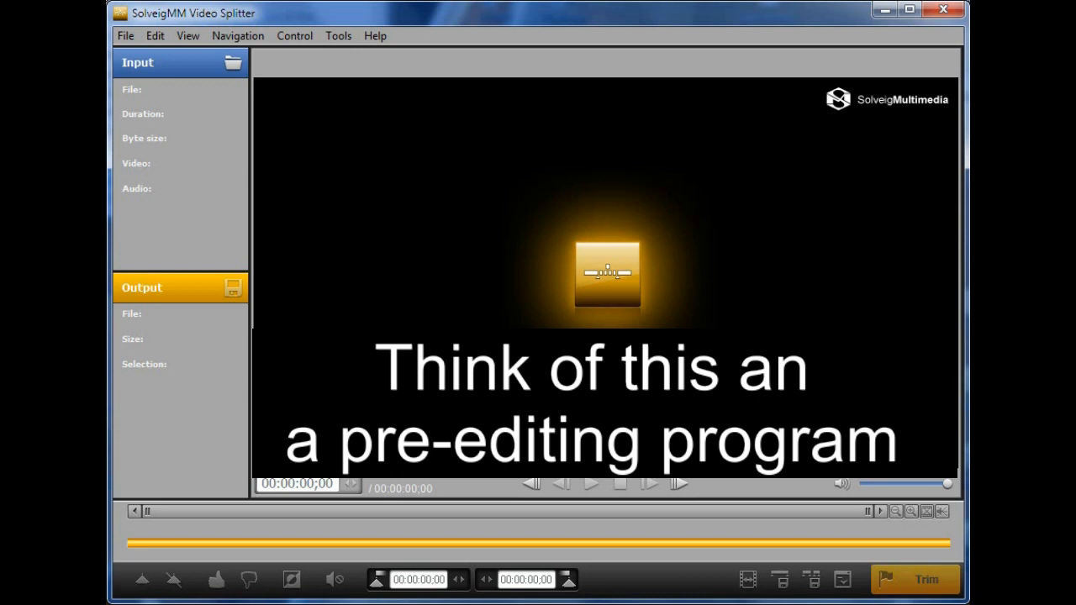
pyautogui.click(127, 39)
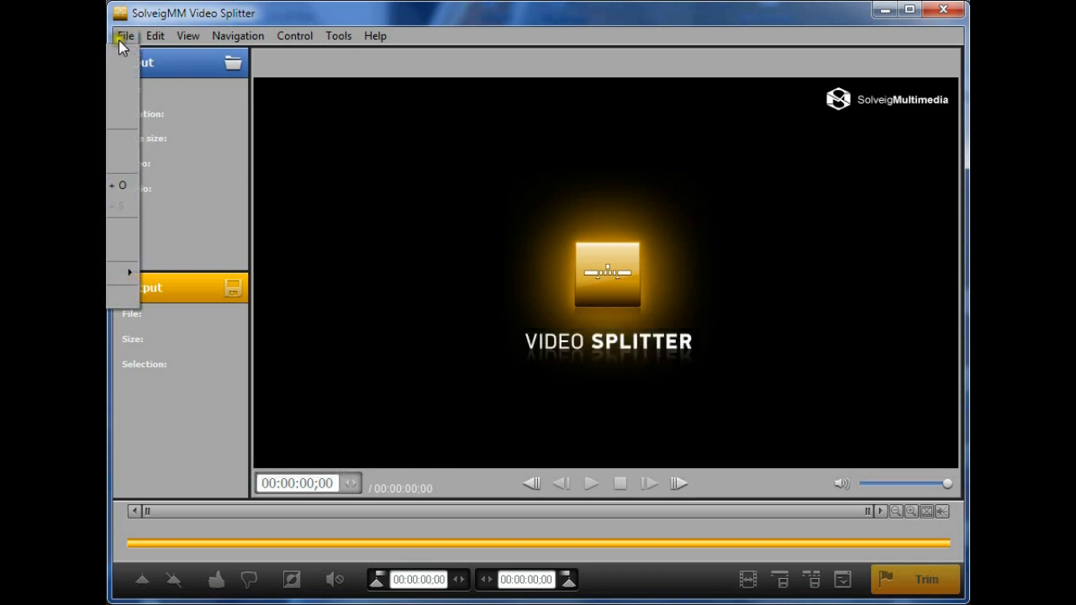
pyautogui.click(408, 153)
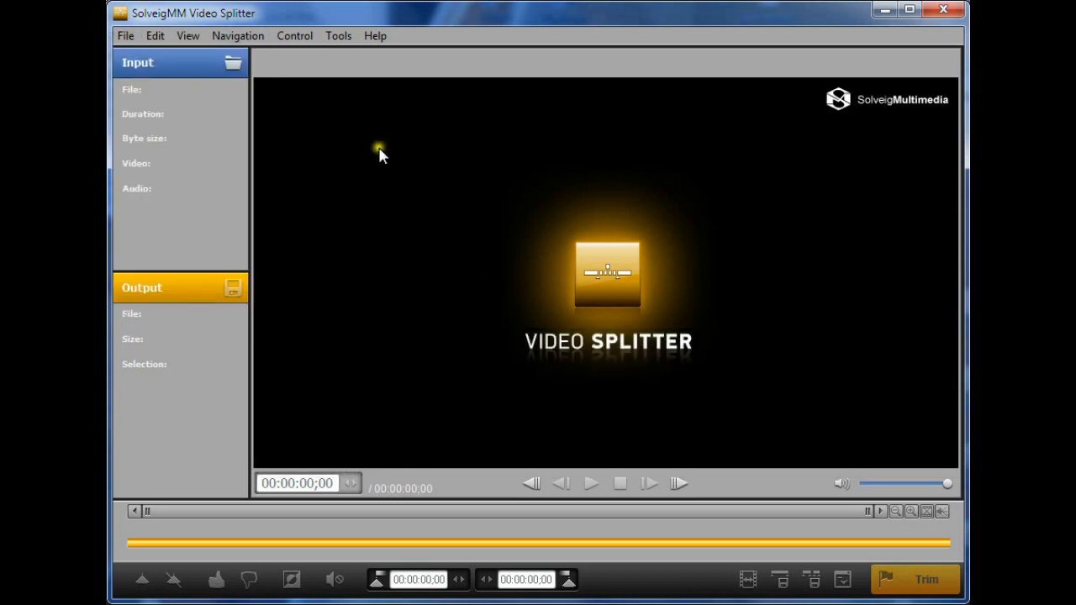
pyautogui.click(163, 64)
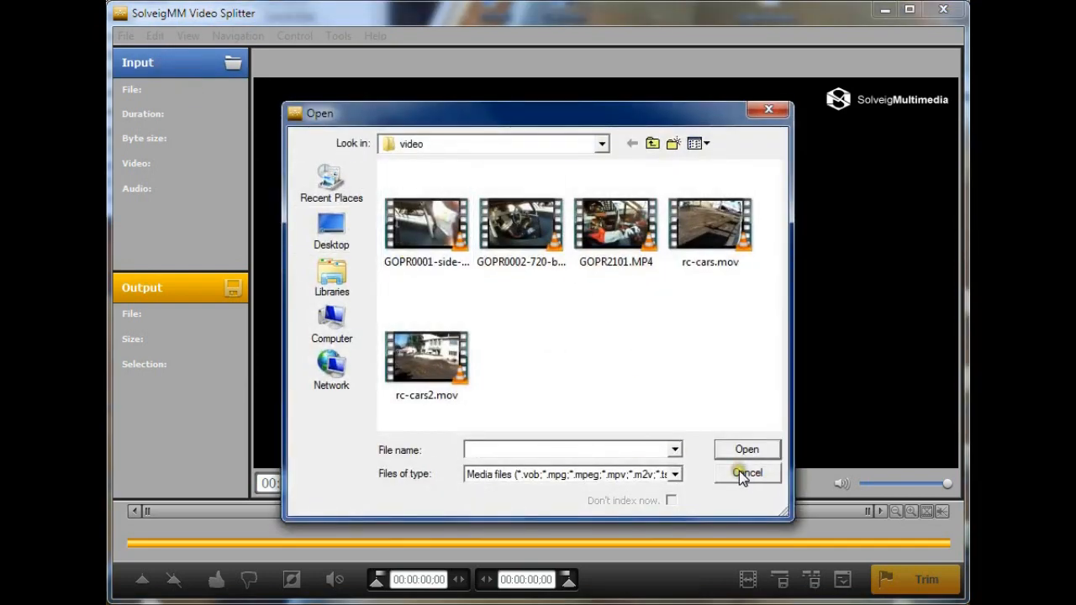
pyautogui.click(742, 476)
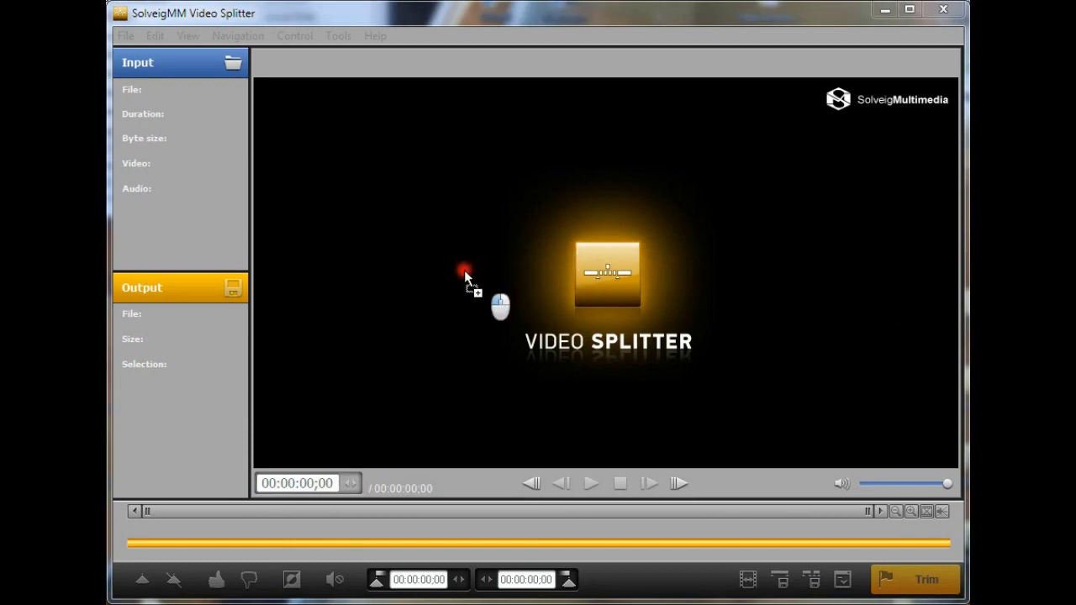
# Load the GOPR2101.MP4 video into the splitter and briefly play and pause the preview
pyautogui.click(542, 270)
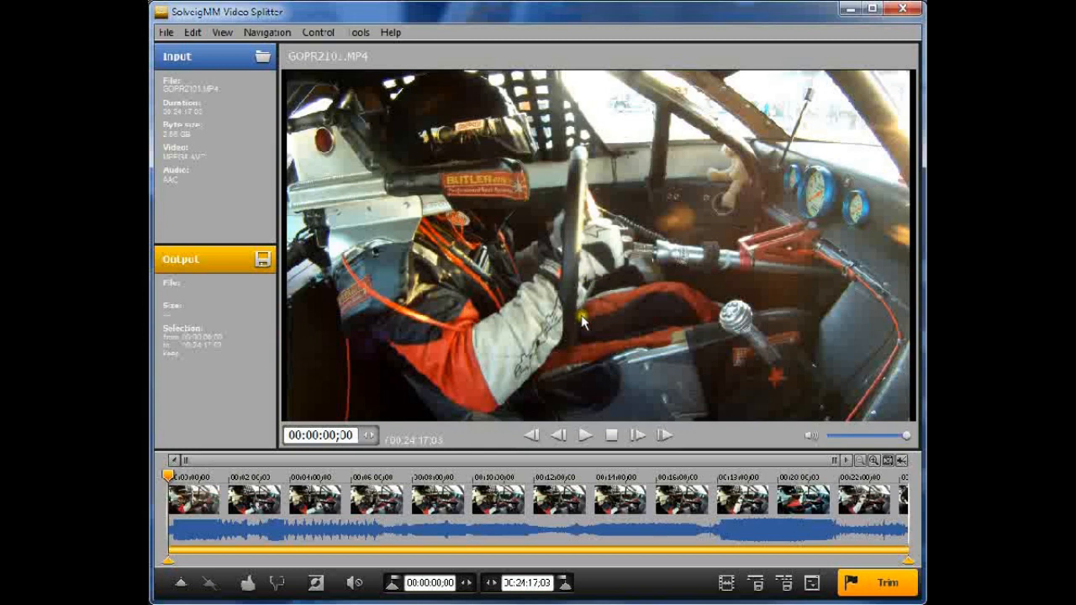
pyautogui.click(584, 435)
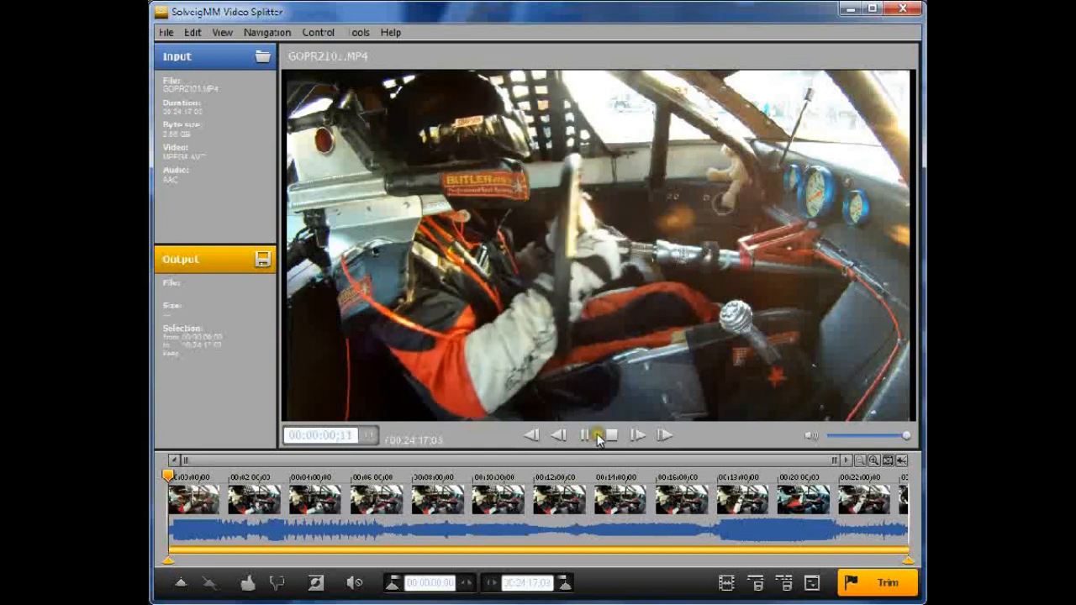
pyautogui.click(585, 435)
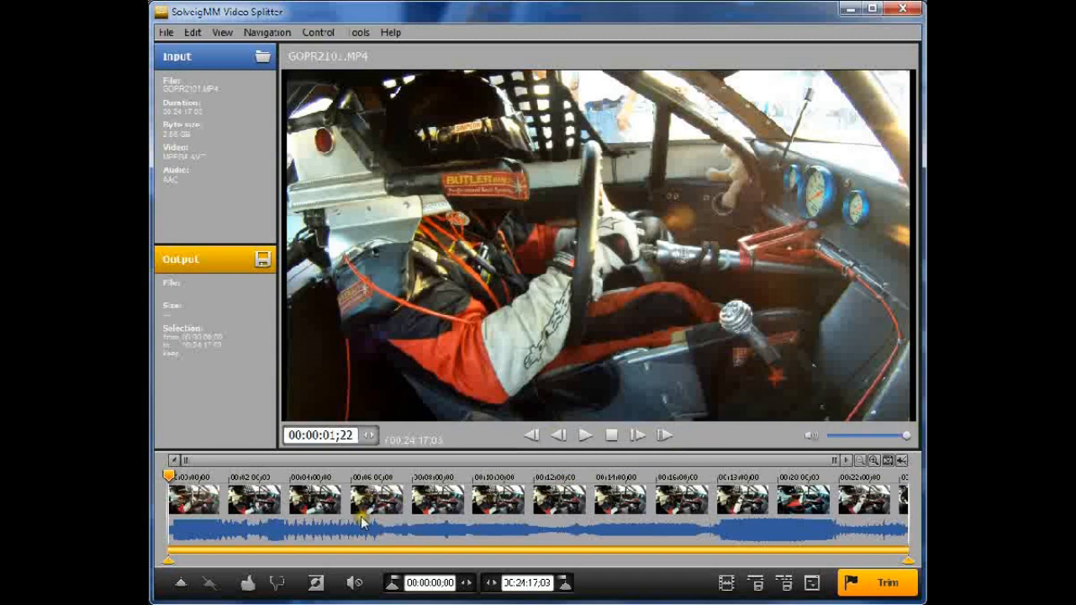
# Browse the timeline and switch the storyboard thumbnails off and on to preview the footage
pyautogui.click(485, 506)
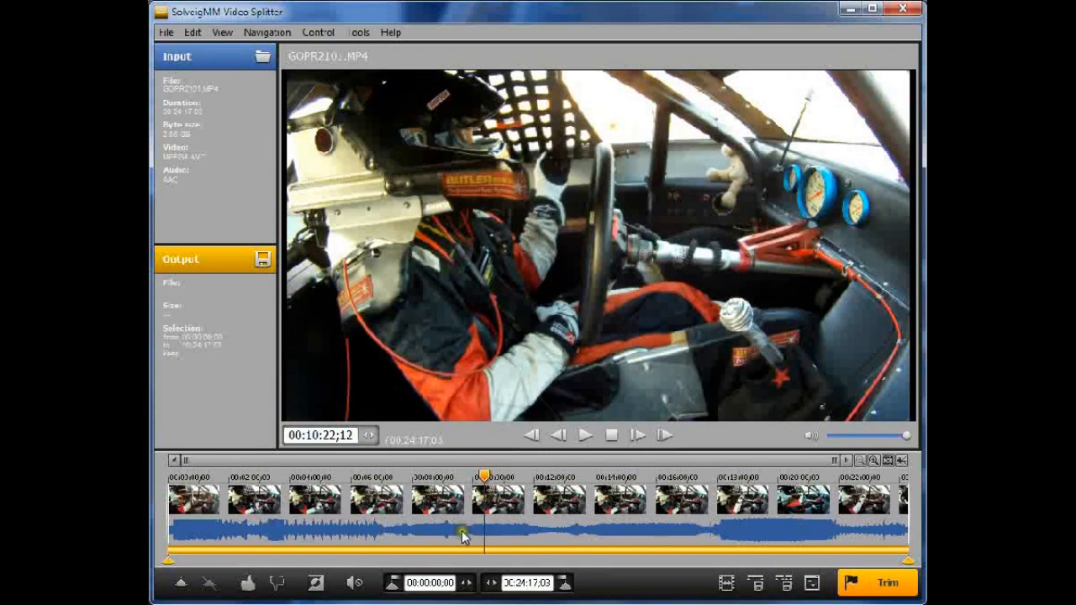
pyautogui.click(487, 534)
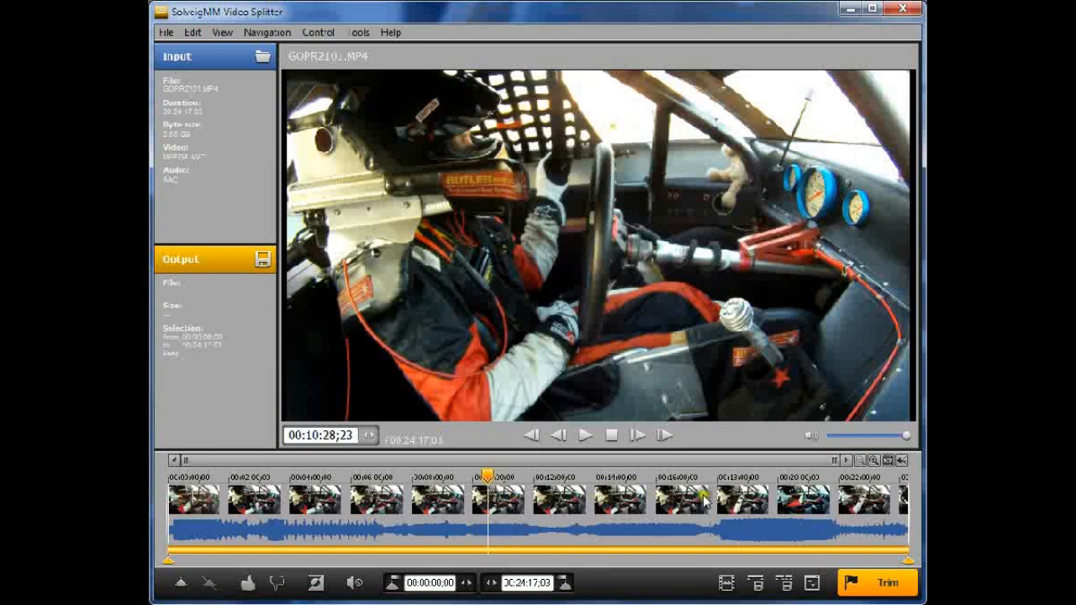
pyautogui.click(888, 461)
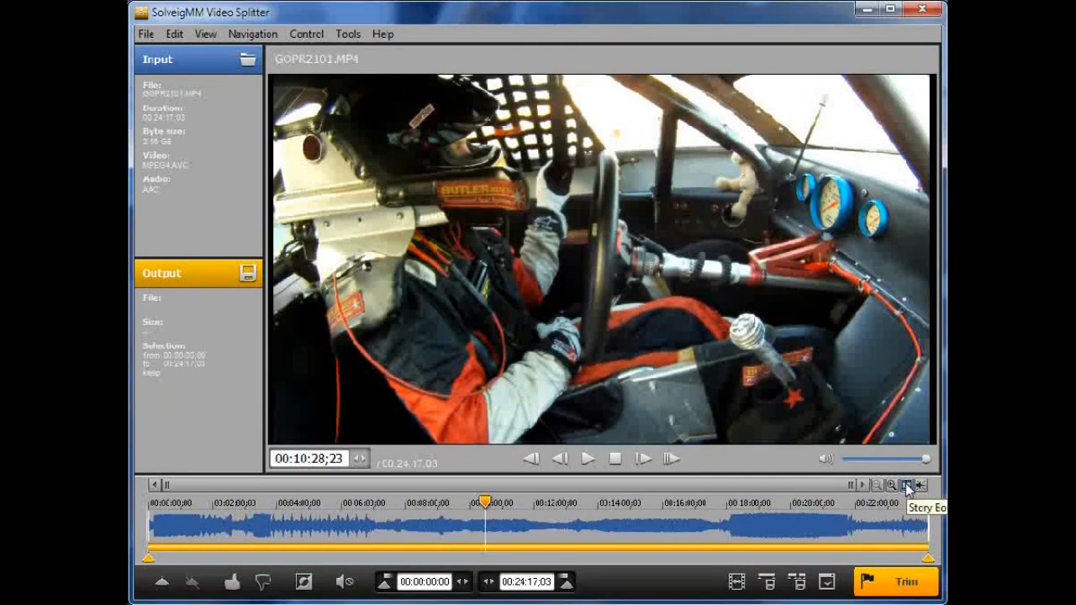
pyautogui.click(905, 484)
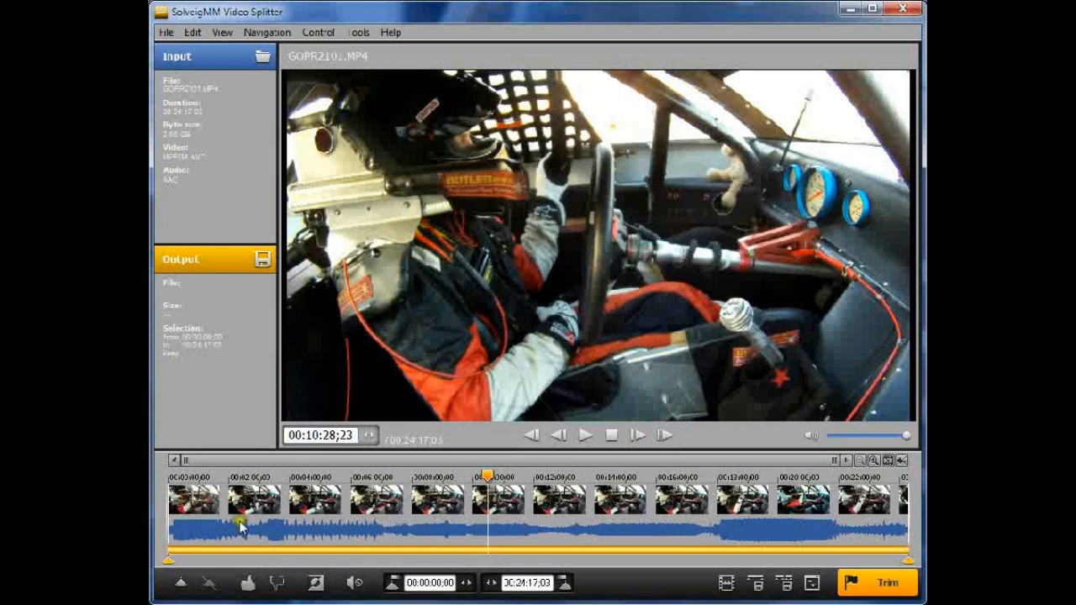
pyautogui.moveTo(171, 565); pyautogui.dragTo(173, 560)
pyautogui.click(195, 526)
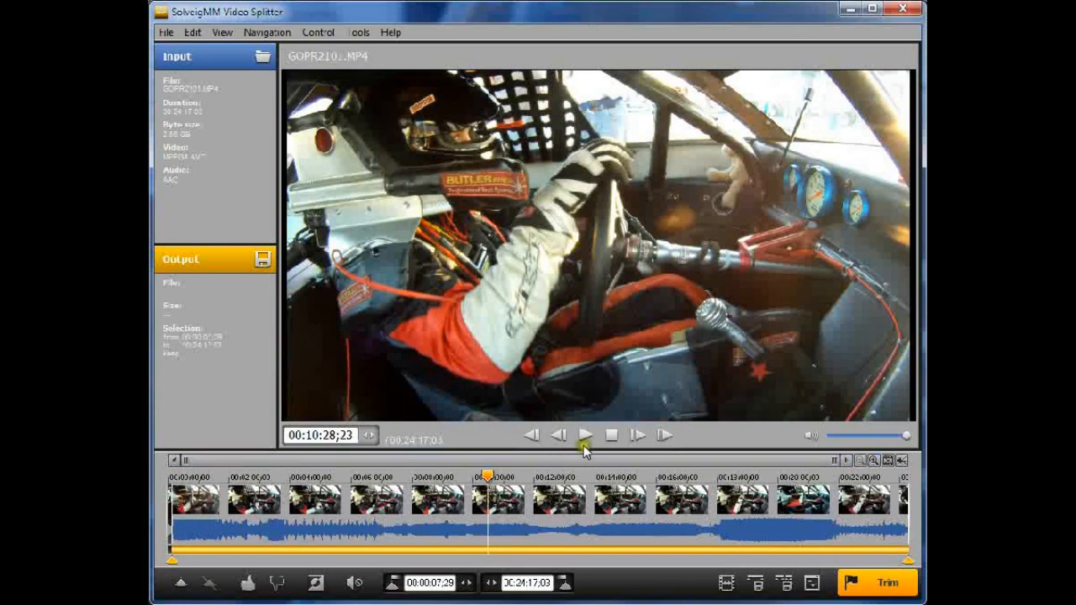
pyautogui.click(583, 435)
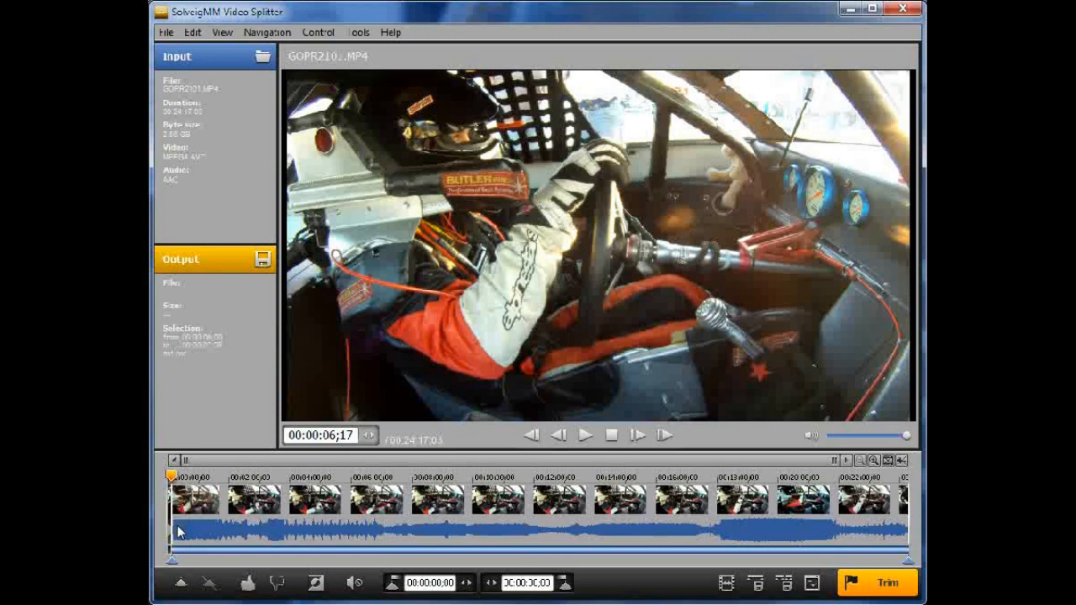
# Position the playhead at about 00:00:10 near the clip's start, stepping frame by frame, and add a marker there
pyautogui.scroll(-4, 178, 531)
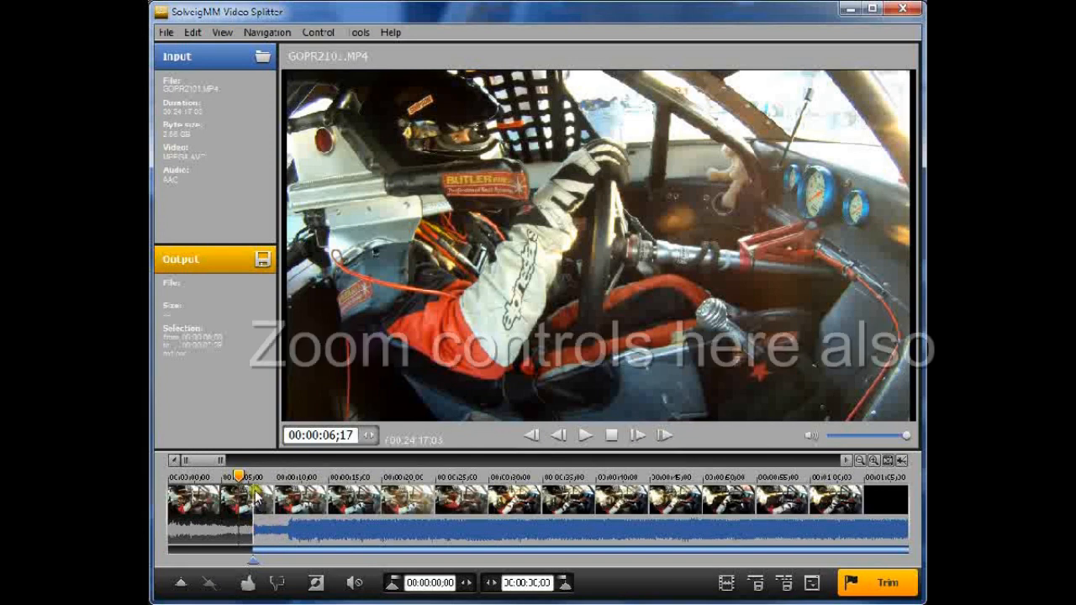
pyautogui.moveTo(252, 560); pyautogui.dragTo(281, 560)
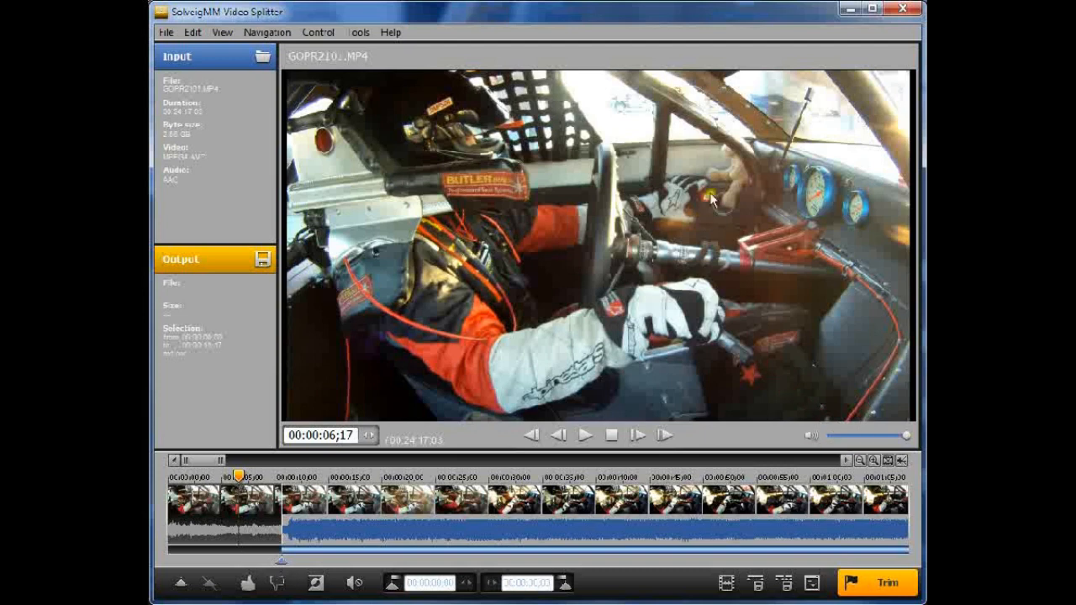
pyautogui.click(281, 561)
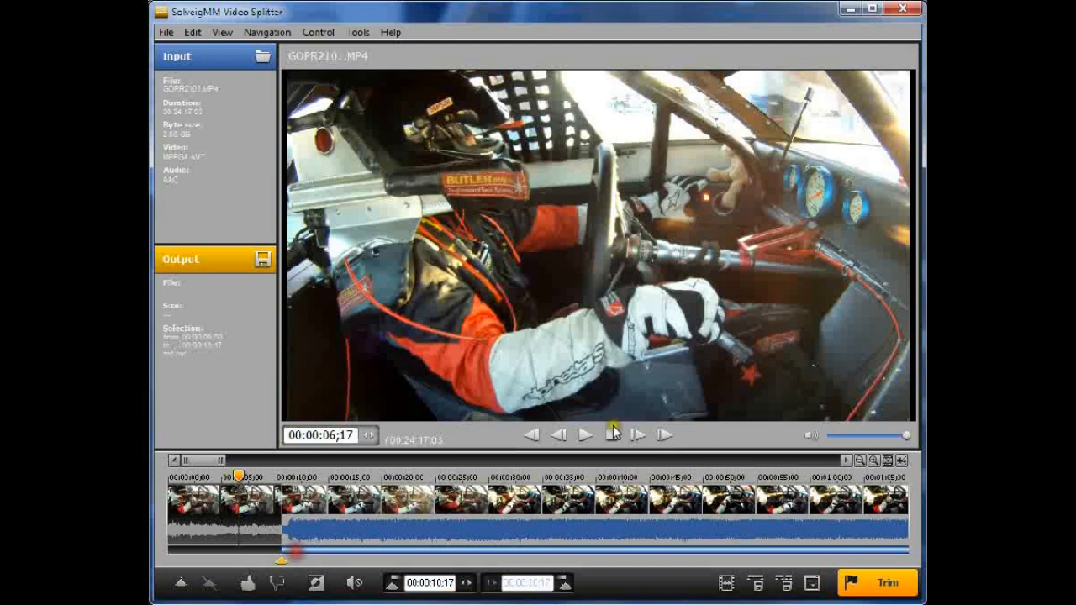
pyautogui.click(559, 435)
pyautogui.click(560, 436)
pyautogui.click(560, 435)
pyautogui.click(560, 436)
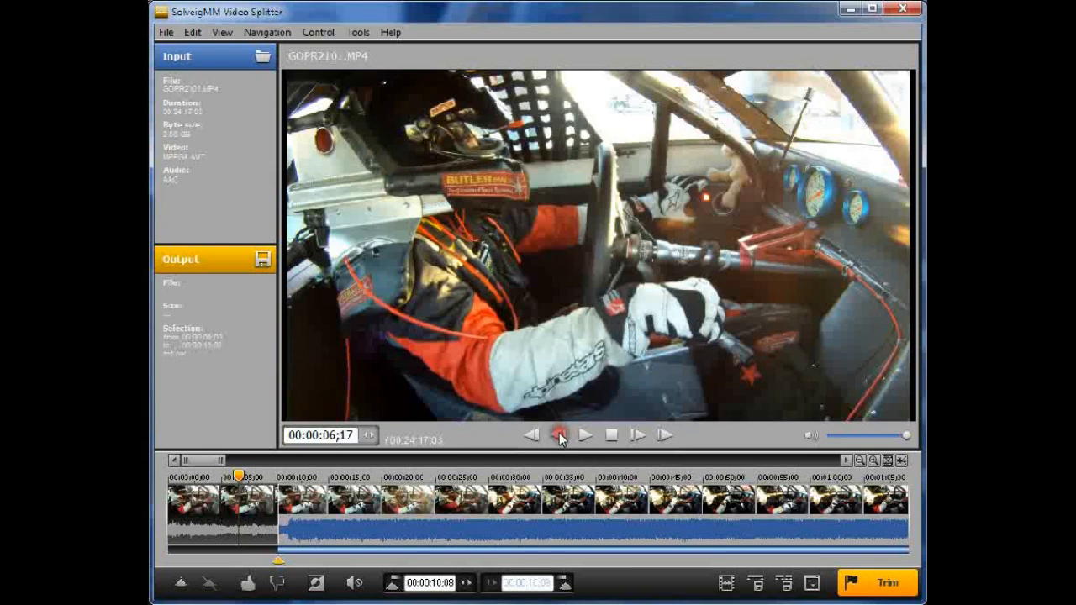
pyautogui.click(560, 435)
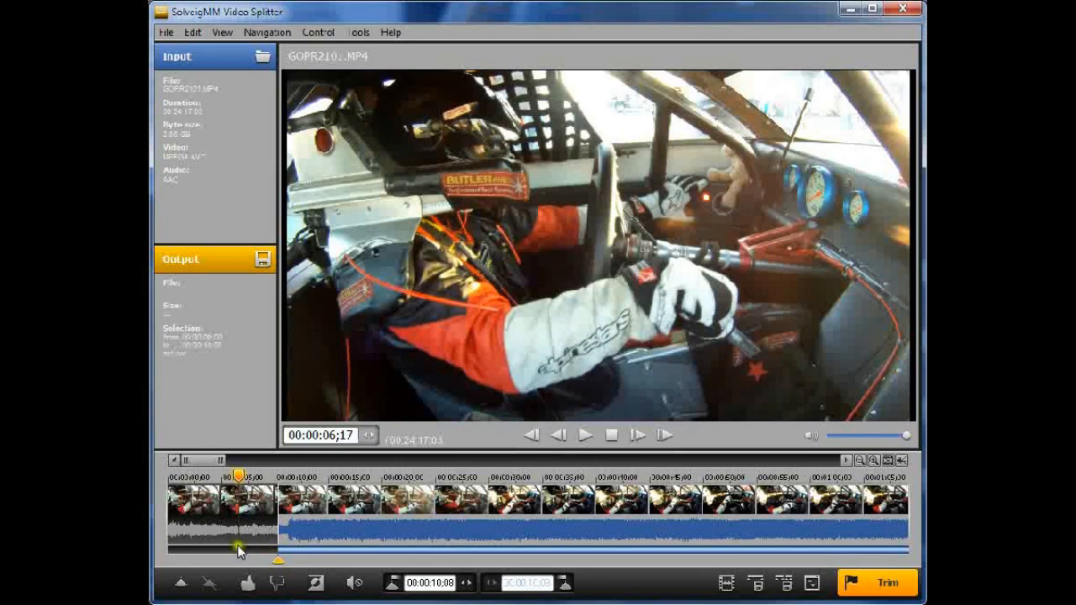
pyautogui.moveTo(275, 560); pyautogui.dragTo(266, 558)
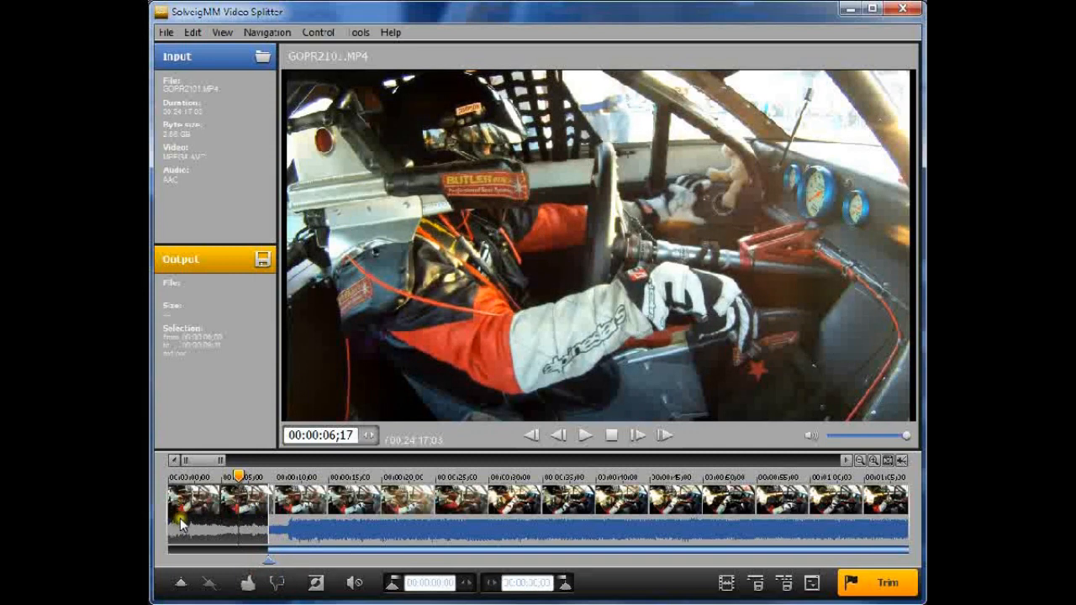
pyautogui.click(180, 585)
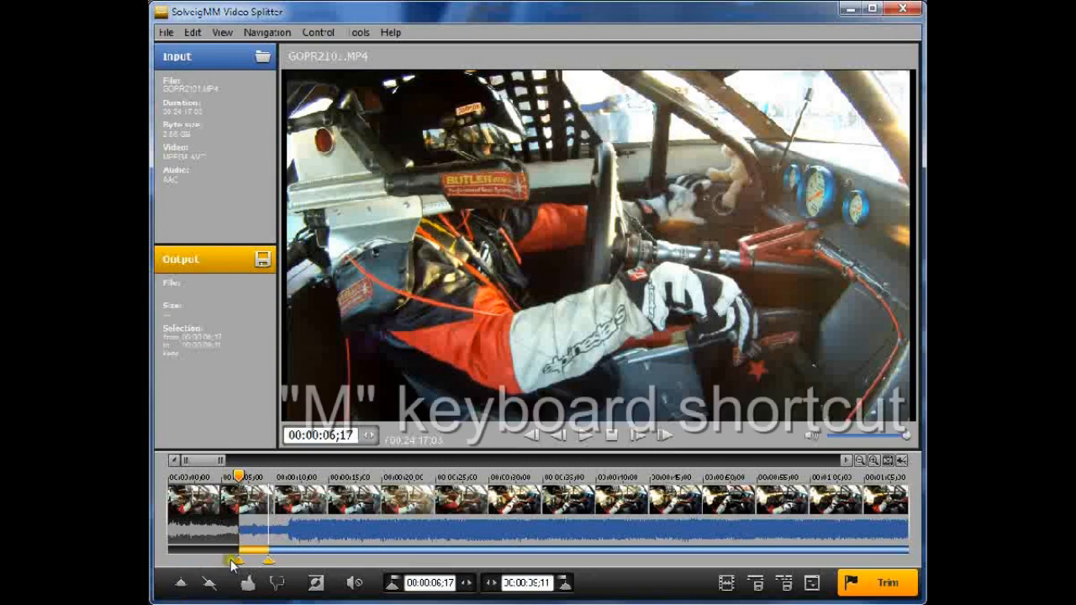
# Move the new marker to about 00:01:36 on the timeline
pyautogui.moveTo(264, 560)
pyautogui.mouseDown()
pyautogui.moveTo(343, 571)
pyautogui.moveTo(573, 553)
pyautogui.moveTo(770, 555)
pyautogui.mouseUp()
pyautogui.click(738, 562)
pyautogui.scroll(-1, 636, 513)
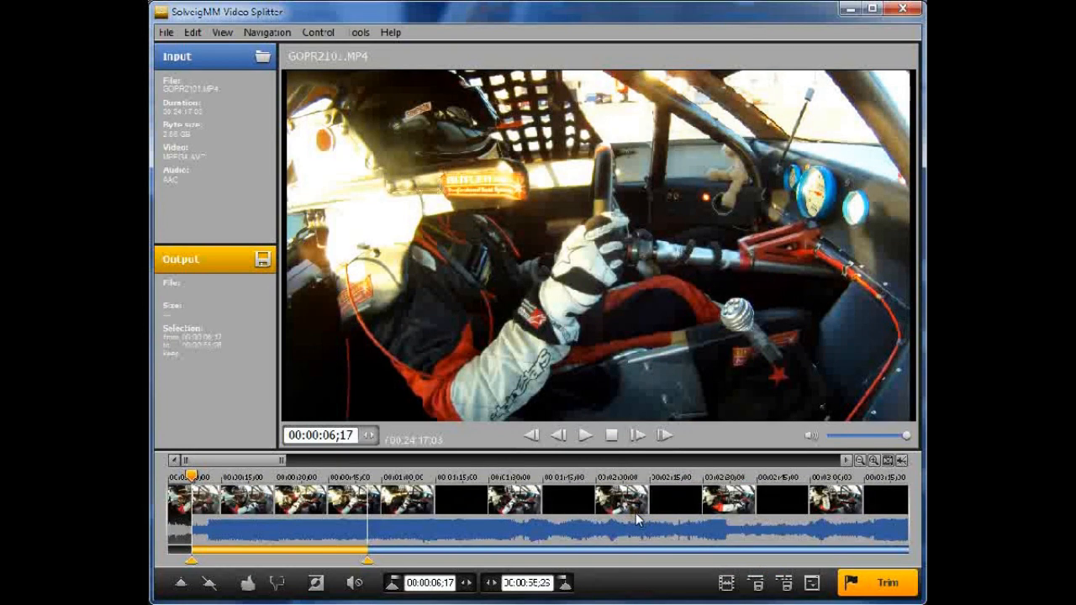
pyautogui.moveTo(365, 558); pyautogui.dragTo(512, 560)
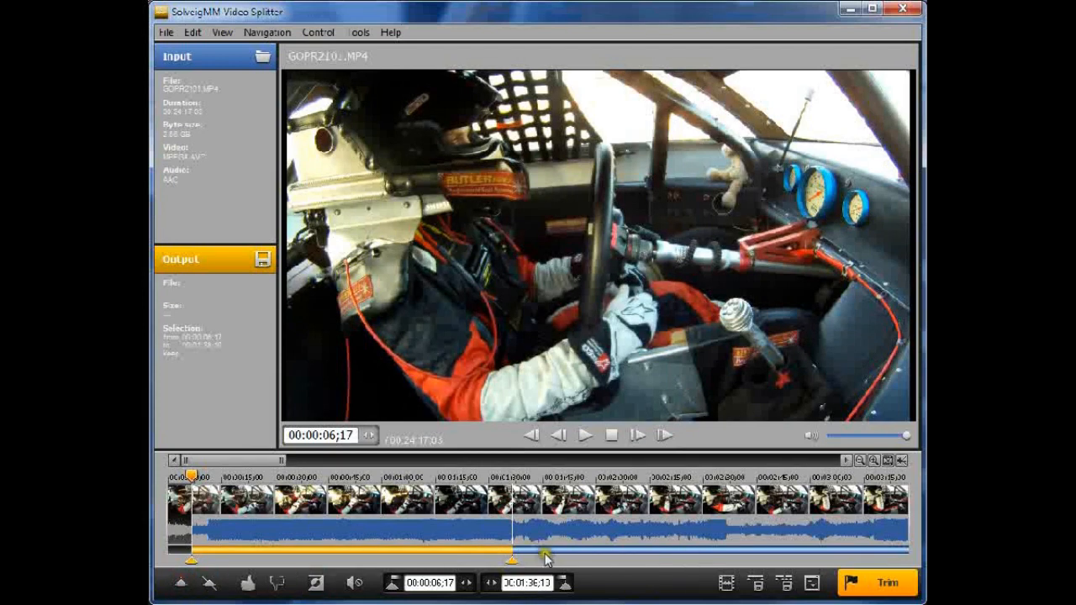
# Seek to about 00:17:57 on the timeline and add a second marker there
pyautogui.click(673, 478)
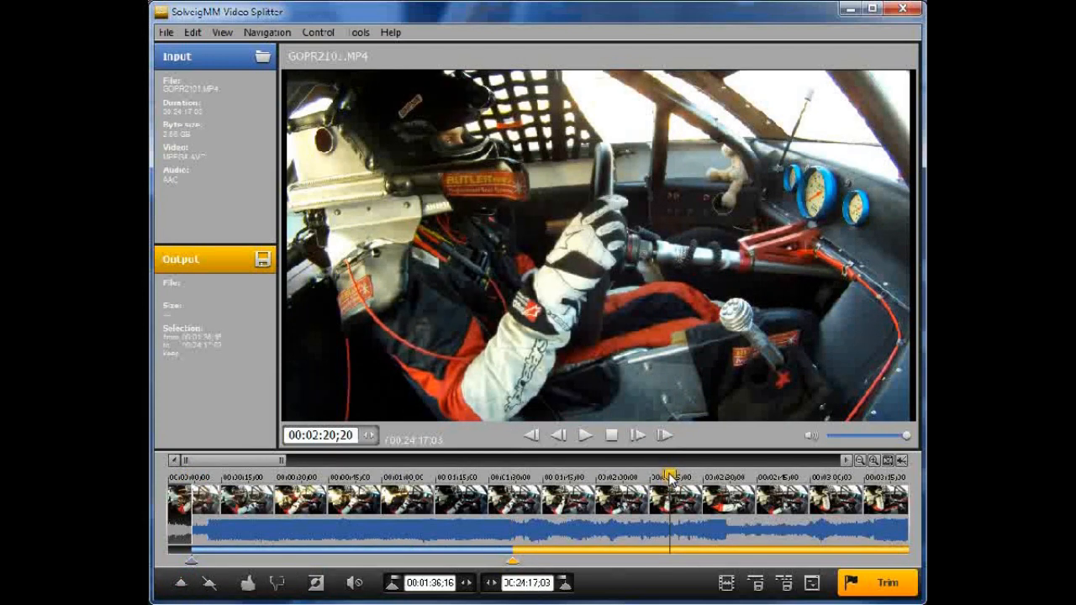
pyautogui.click(791, 477)
pyautogui.moveTo(791, 477); pyautogui.dragTo(846, 478)
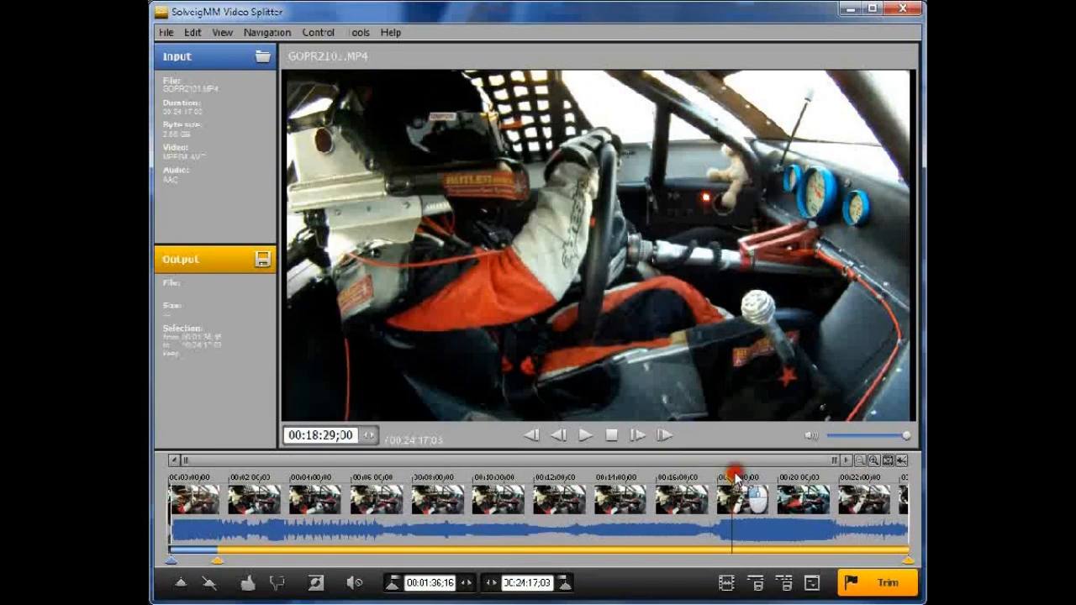
pyautogui.moveTo(736, 478); pyautogui.dragTo(718, 477)
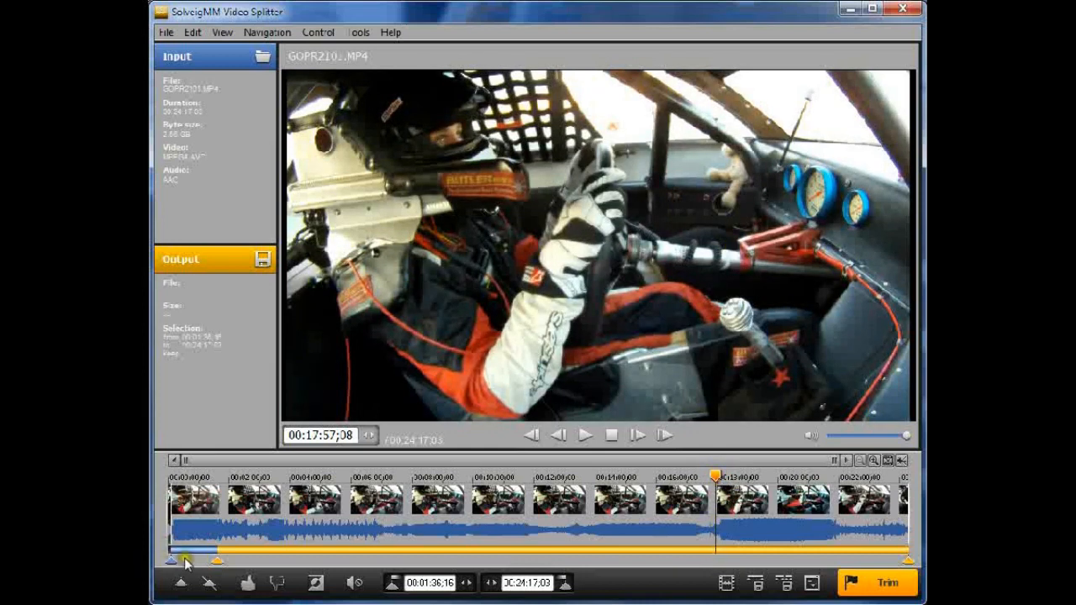
pyautogui.click(181, 582)
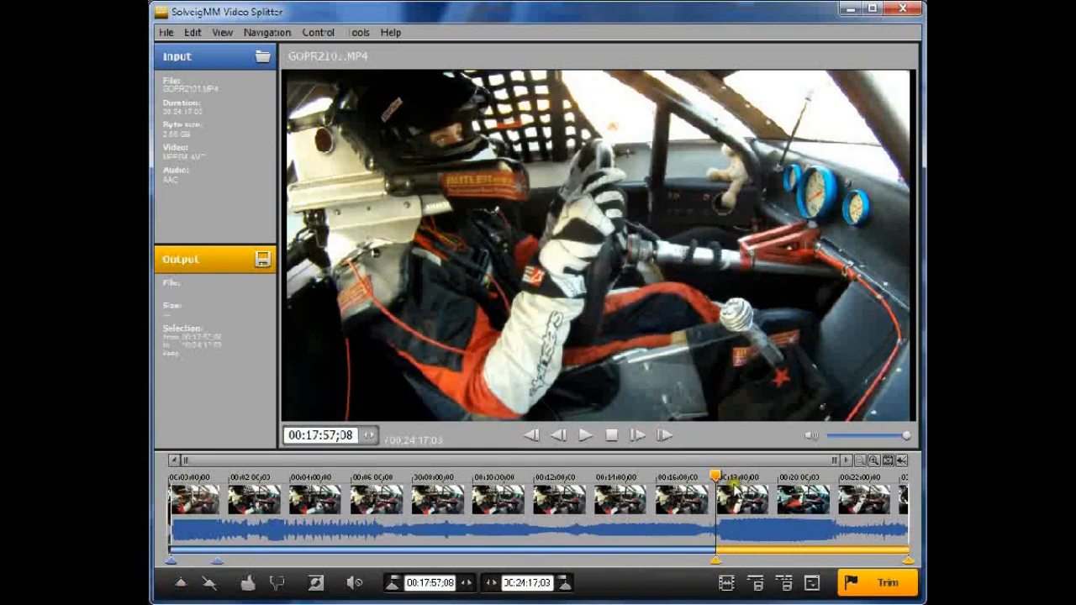
# Play forward to about 00:22:17 and add a third marker at that point
pyautogui.moveTo(836, 478); pyautogui.dragTo(848, 478)
pyautogui.click(586, 435)
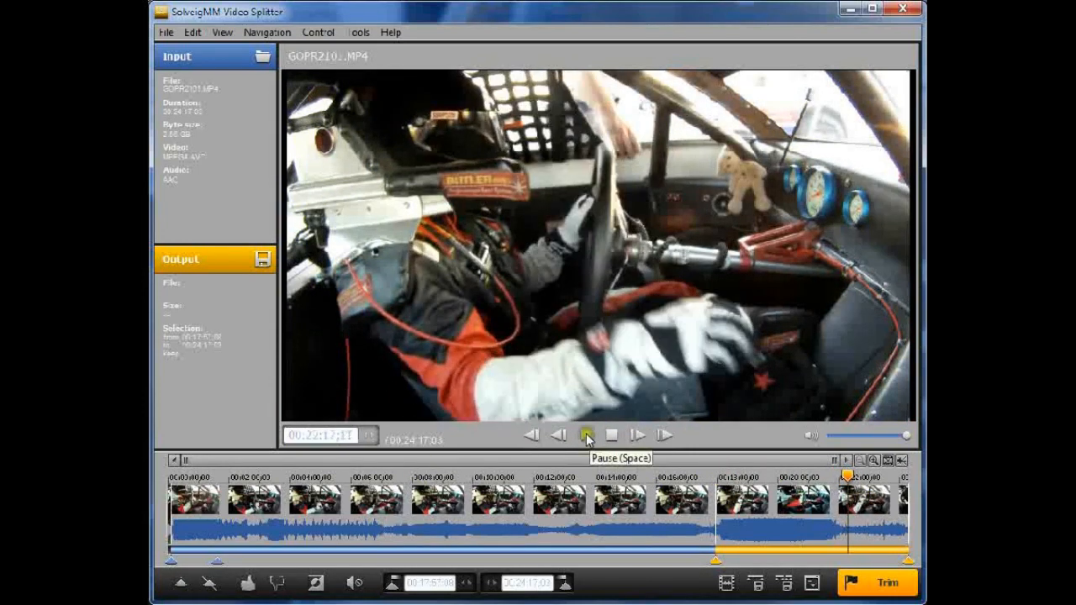
pyautogui.click(585, 436)
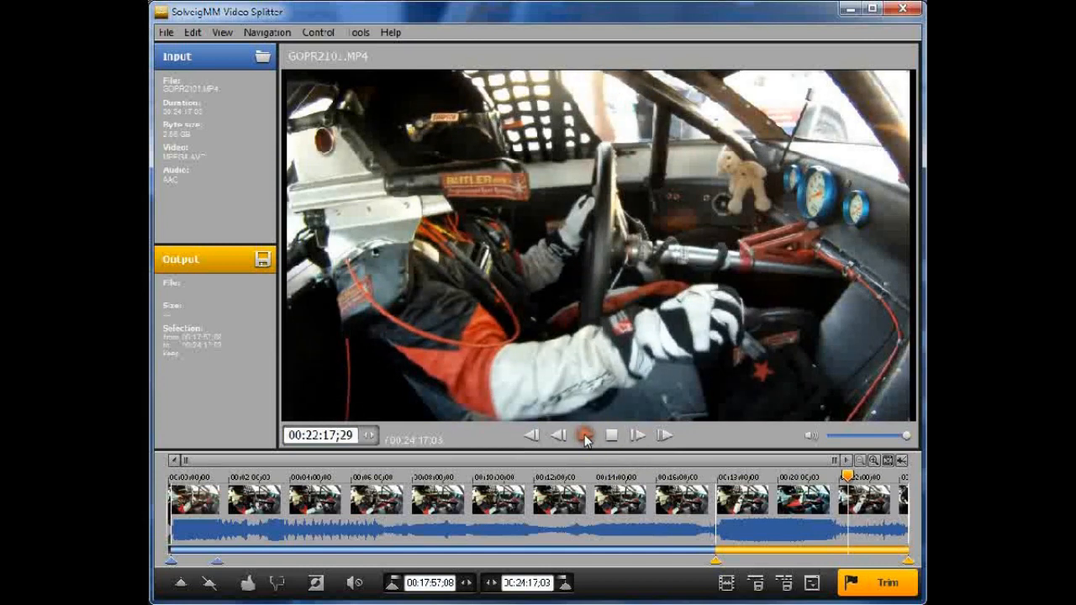
pyautogui.click(181, 589)
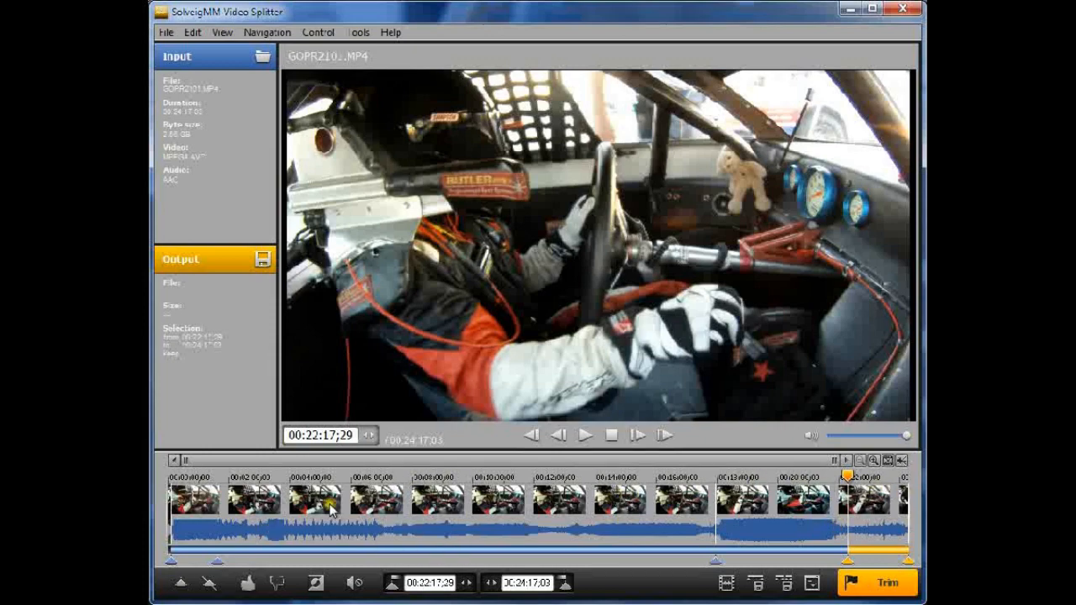
# Select the segment between the 00:01:36 and 00:17:57 markers and mark it to be cut out
pyautogui.click(192, 547)
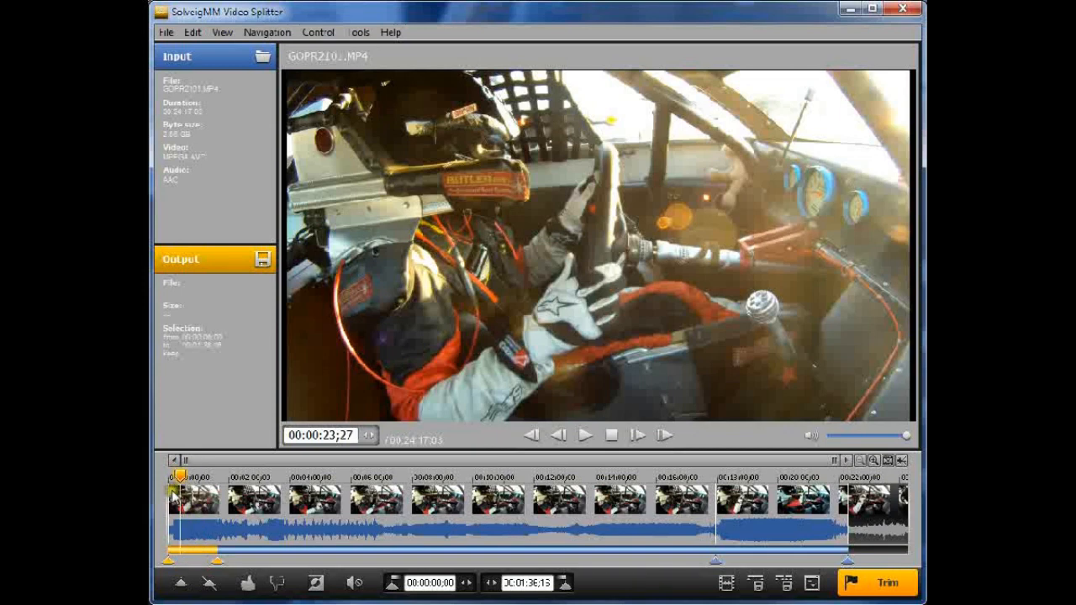
pyautogui.click(254, 551)
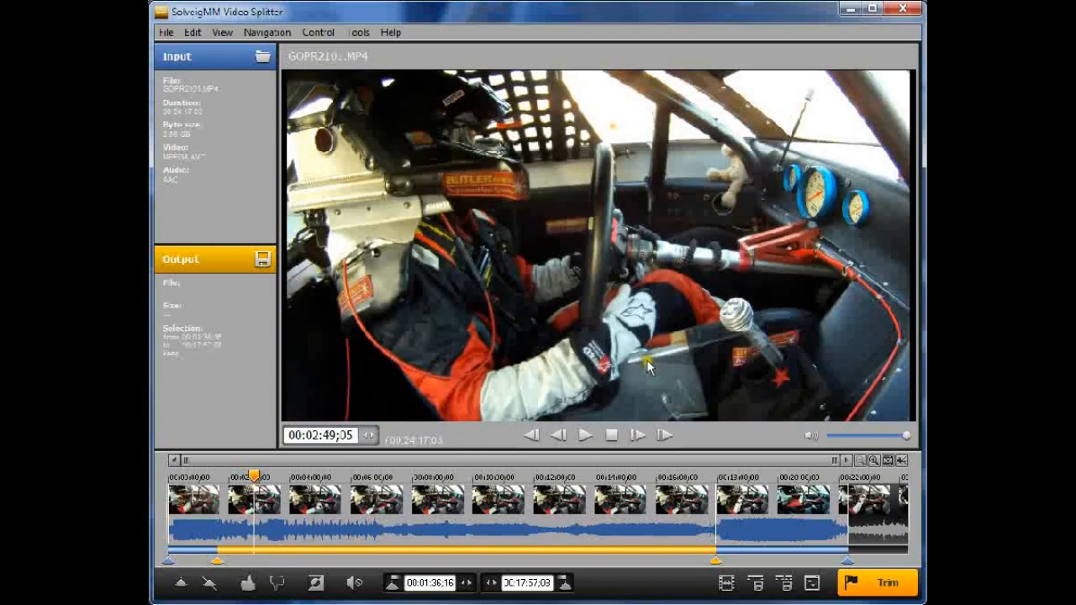
pyautogui.click(276, 583)
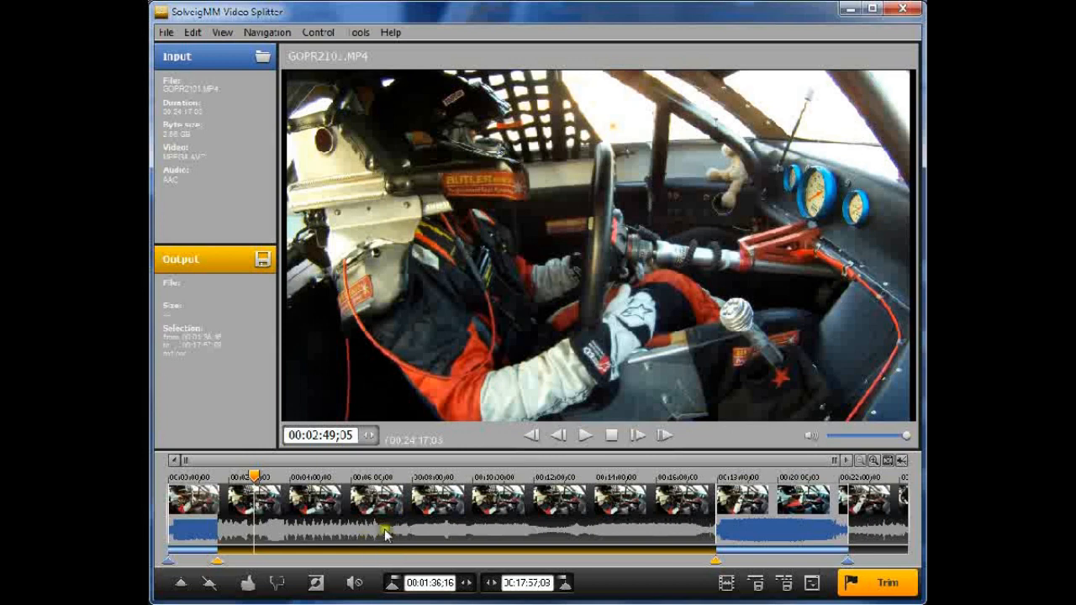
# Select the segments to keep and save the output as test, adding the task to the batch queue instead of starting now
pyautogui.click(753, 532)
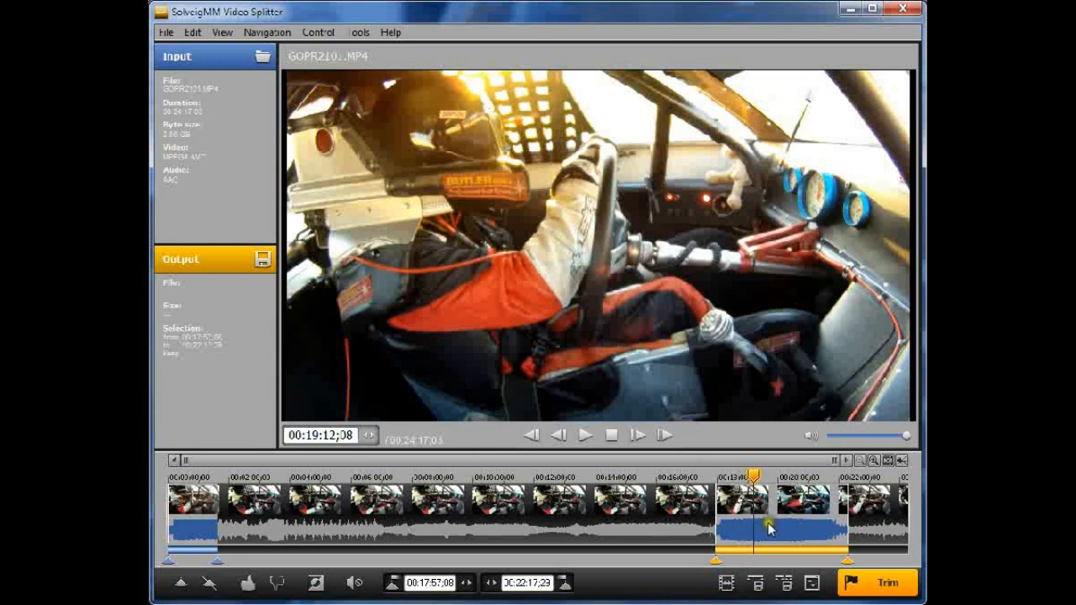
pyautogui.click(873, 531)
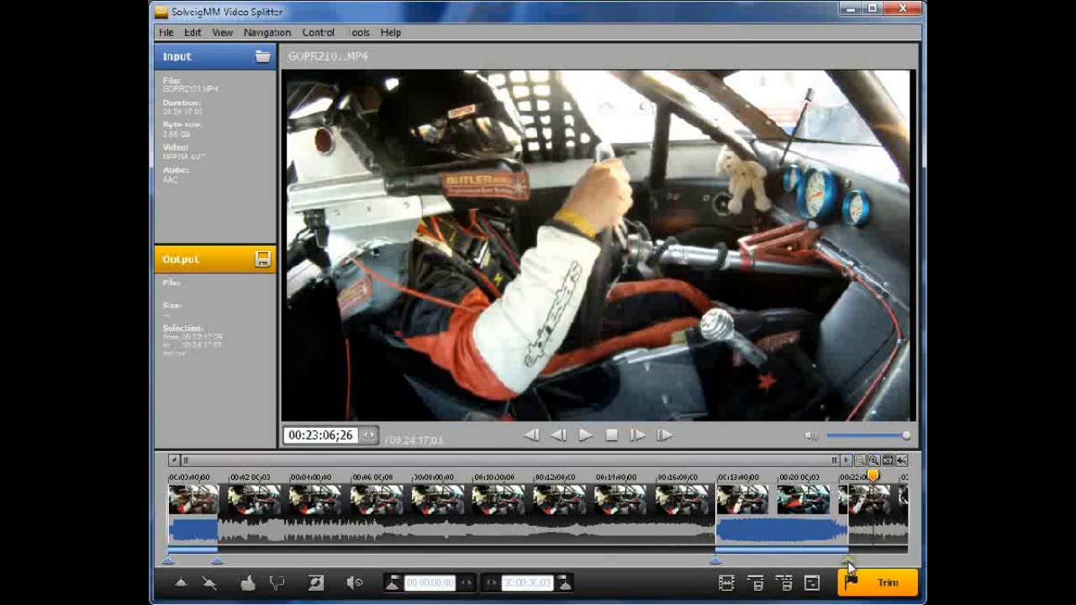
pyautogui.click(196, 255)
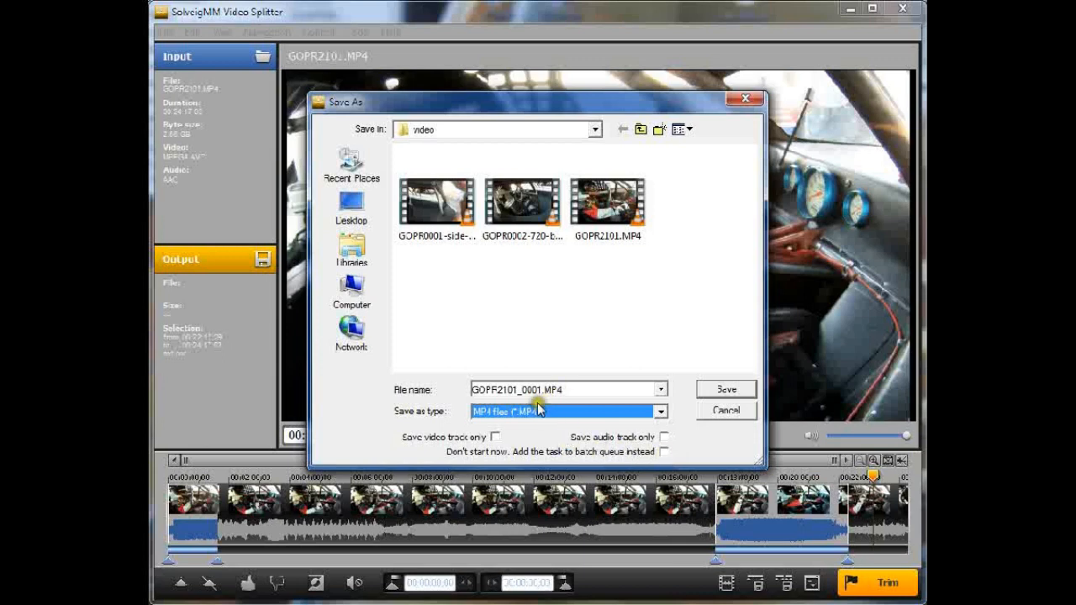
pyautogui.click(663, 451)
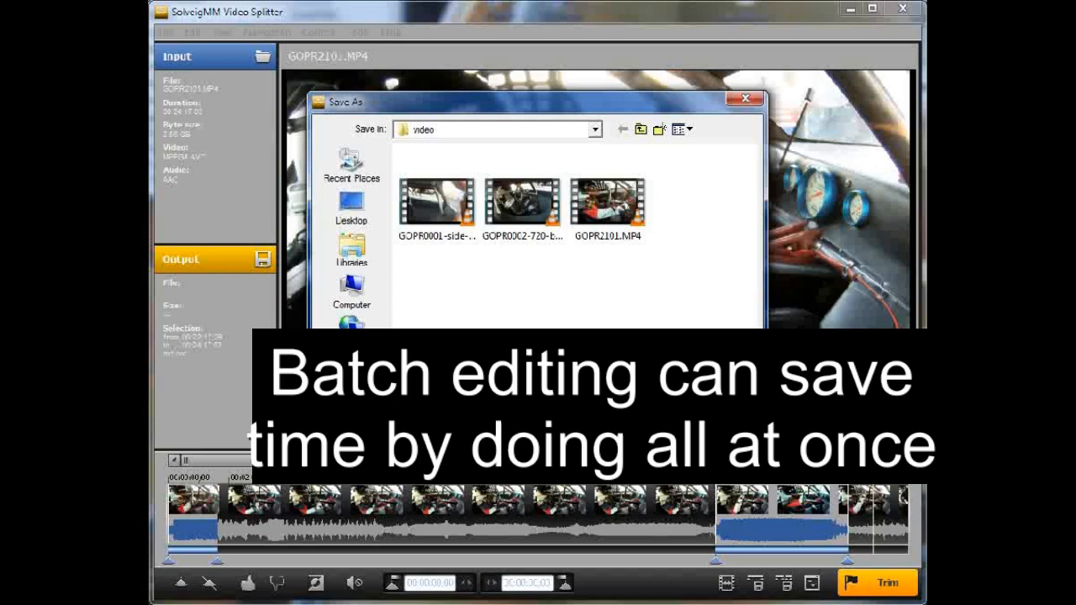
pyautogui.click(395, 389)
pyautogui.write('test')
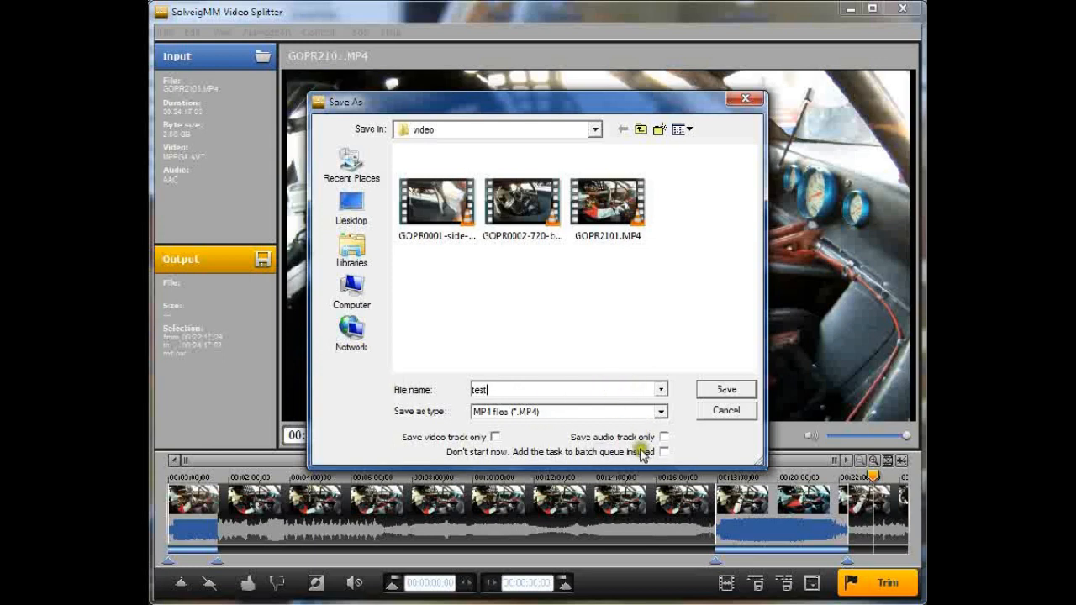
pyautogui.click(725, 389)
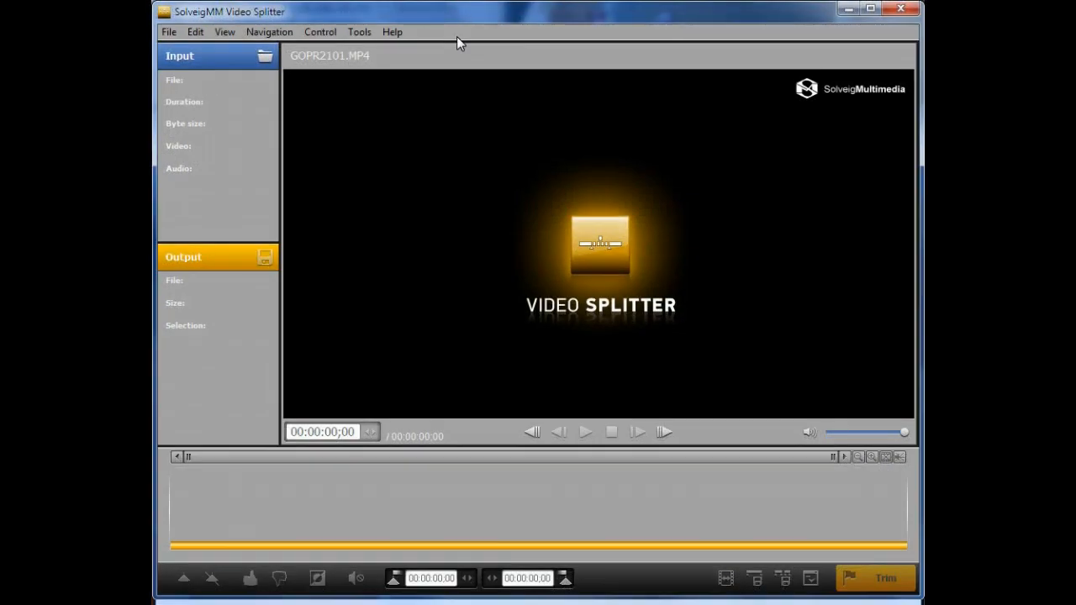
# Open the Batch Manager to inspect the queued task list, then close it
pyautogui.click(359, 32)
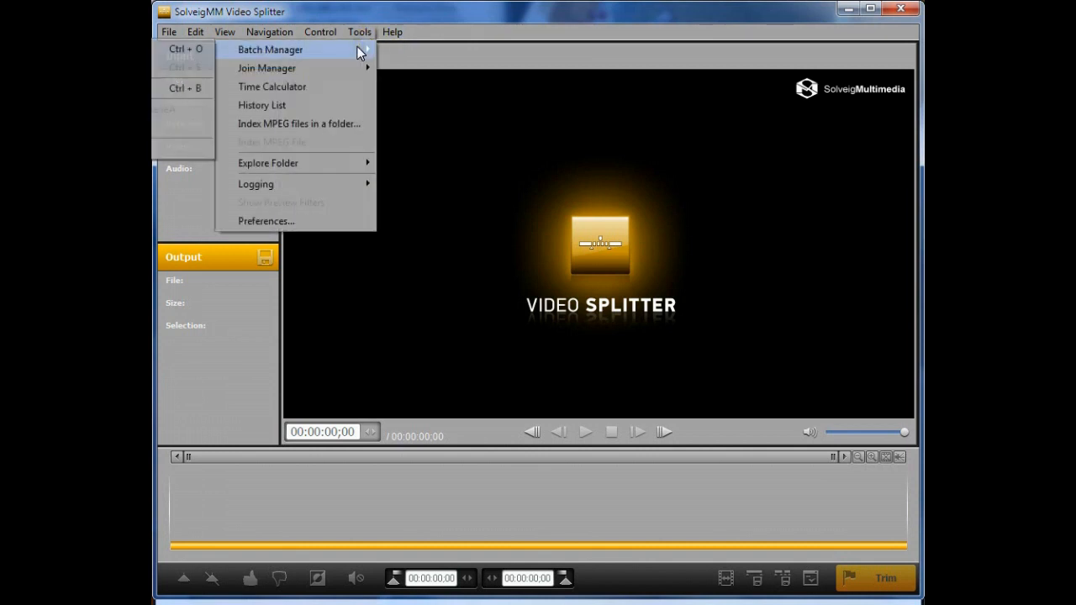
pyautogui.click(189, 90)
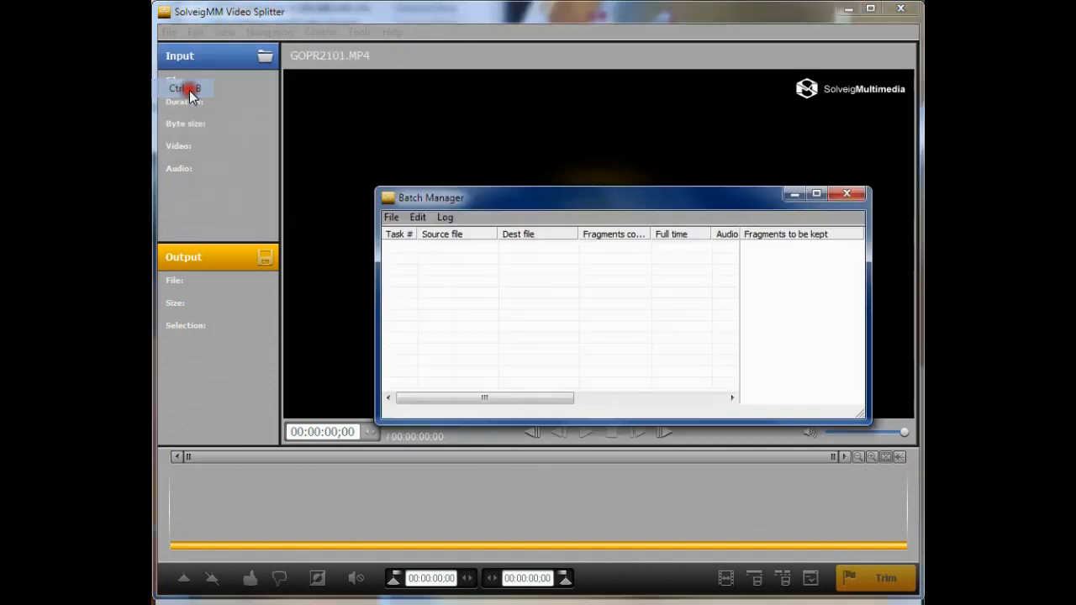
pyautogui.click(409, 252)
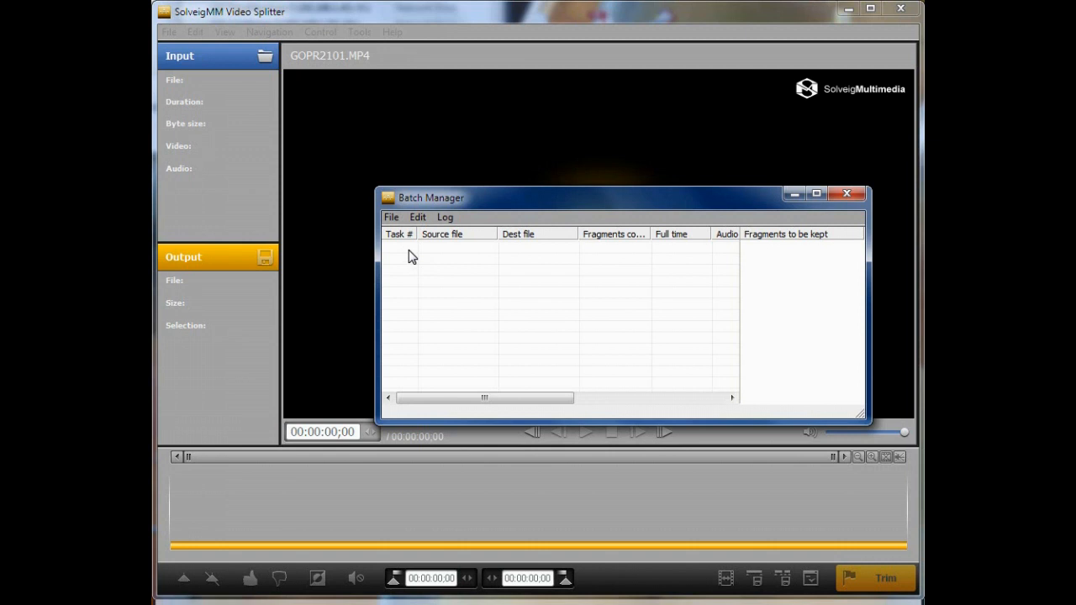
pyautogui.click(417, 249)
pyautogui.moveTo(417, 249); pyautogui.dragTo(412, 312)
pyautogui.click(848, 194)
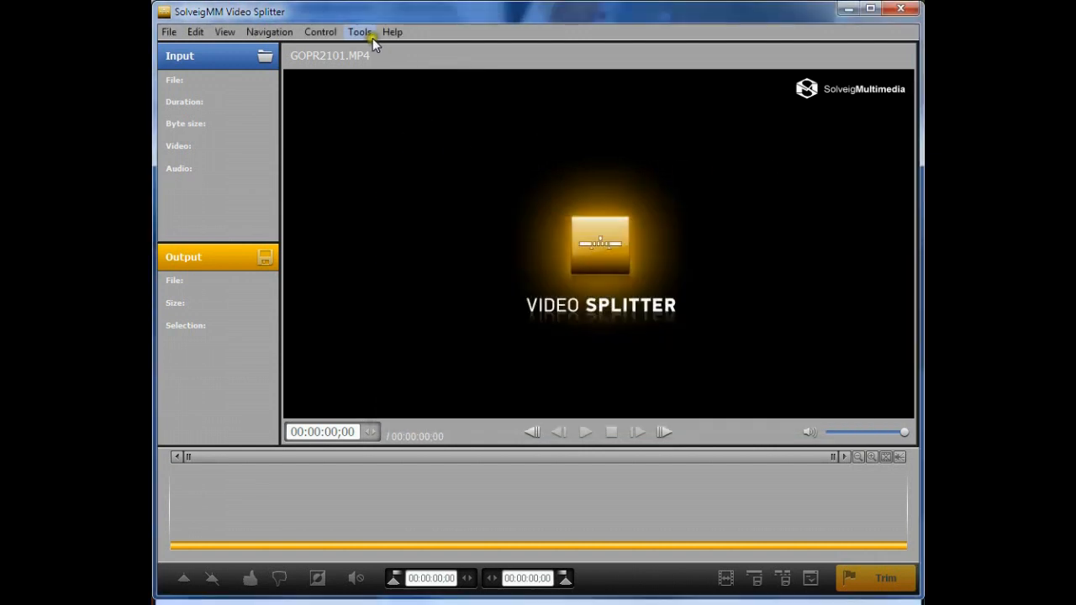
# Open the Join Manager
pyautogui.click(370, 38)
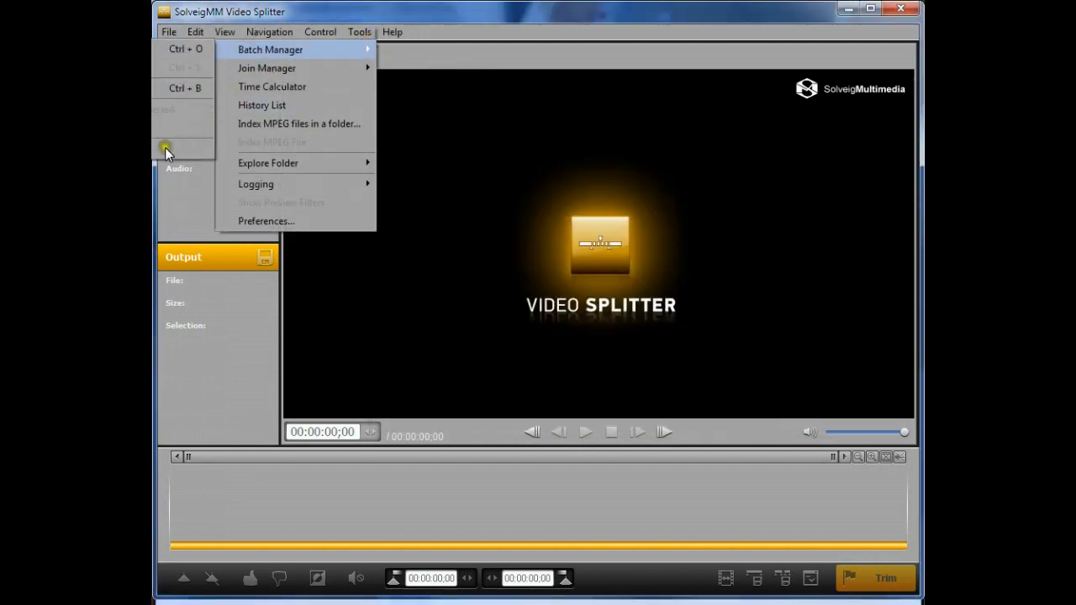
pyautogui.click(479, 137)
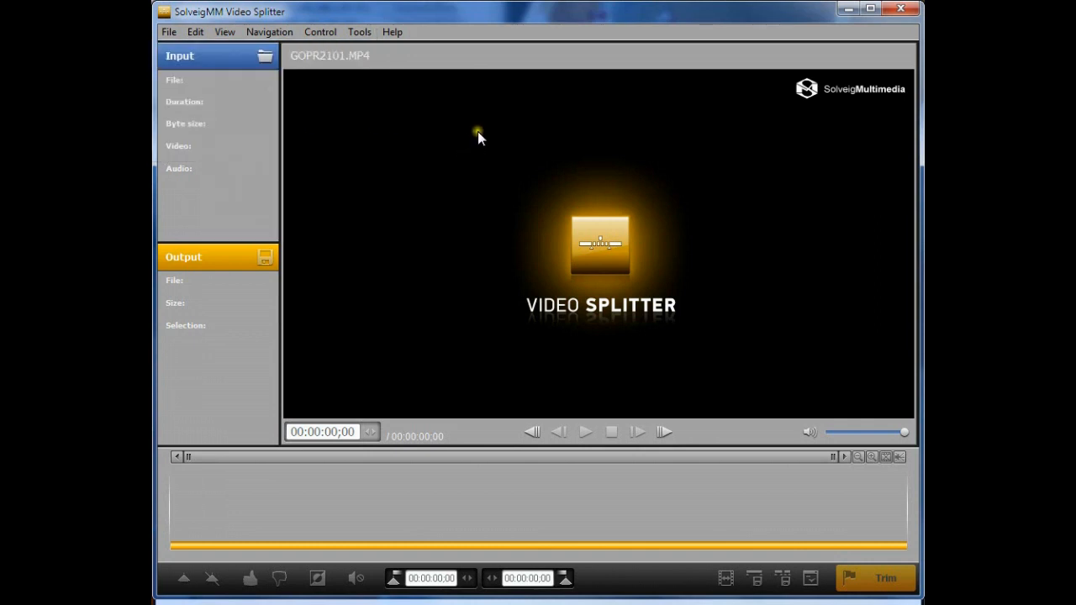
pyautogui.click(358, 31)
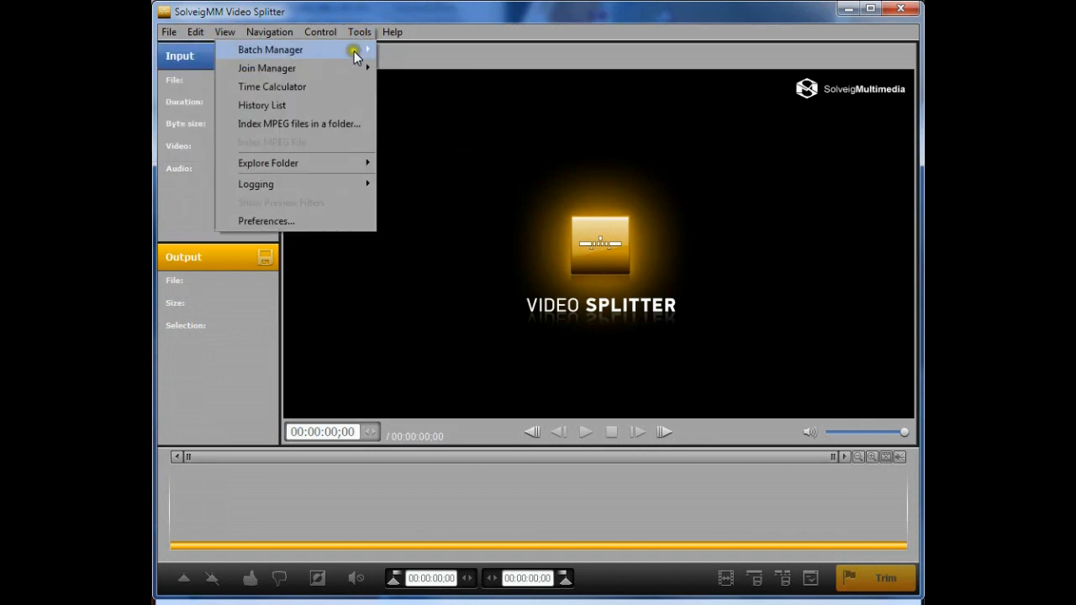
pyautogui.moveTo(352, 74)
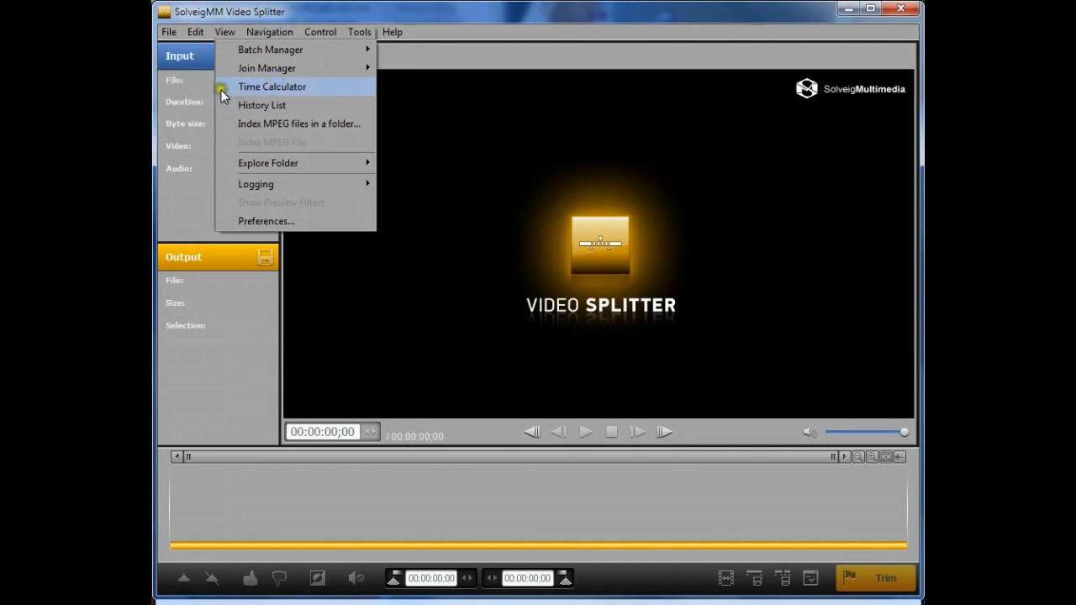
pyautogui.click(161, 107)
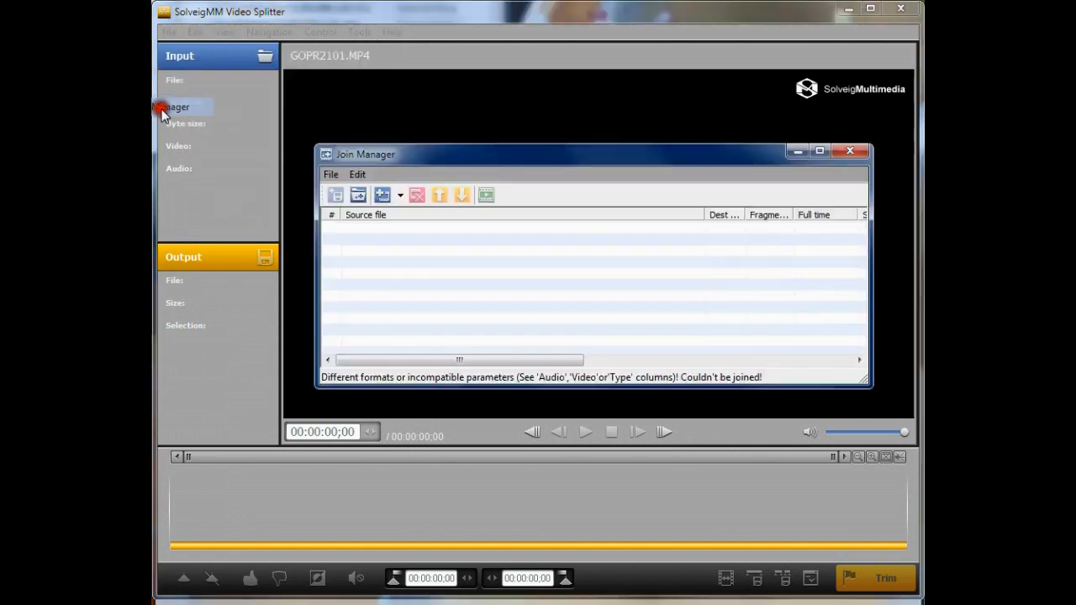
# Add rc-cars.mov and rc-cars2.mov to the join list
pyautogui.click(382, 195)
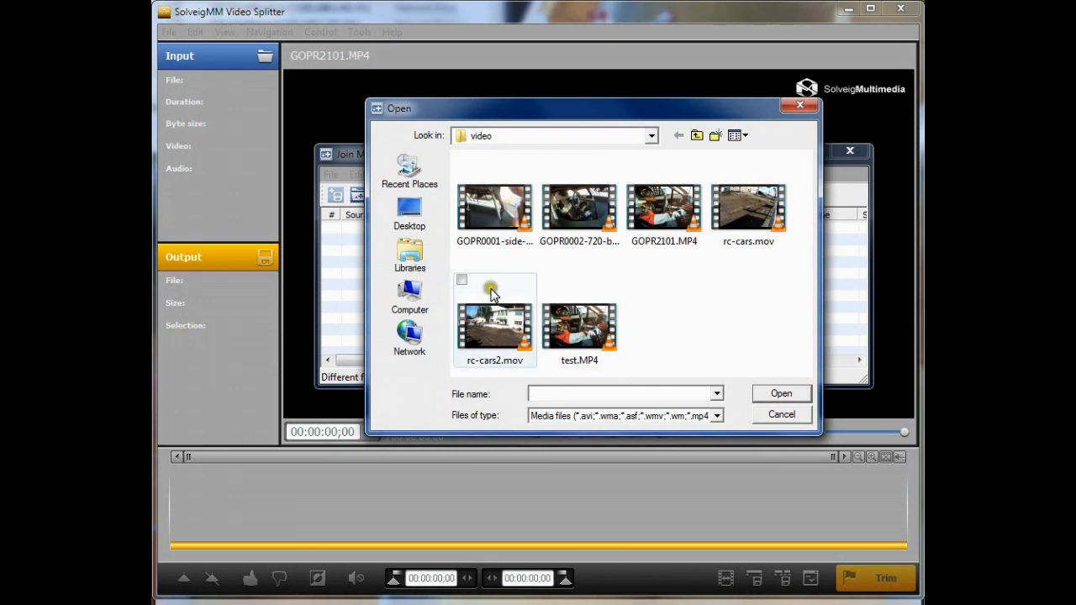
pyautogui.doubleClick(746, 220)
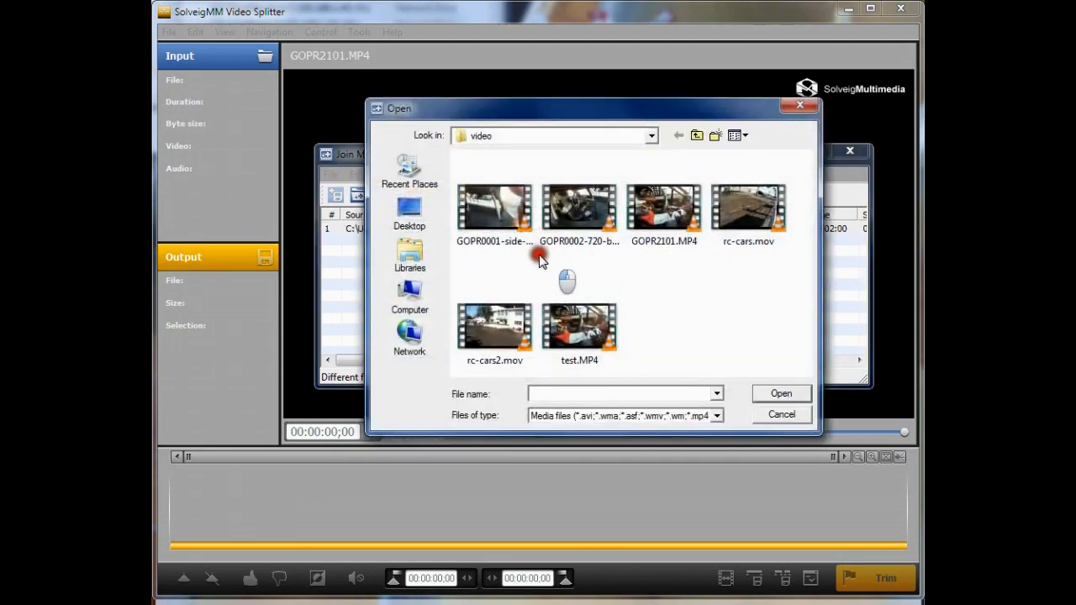
pyautogui.click(496, 327)
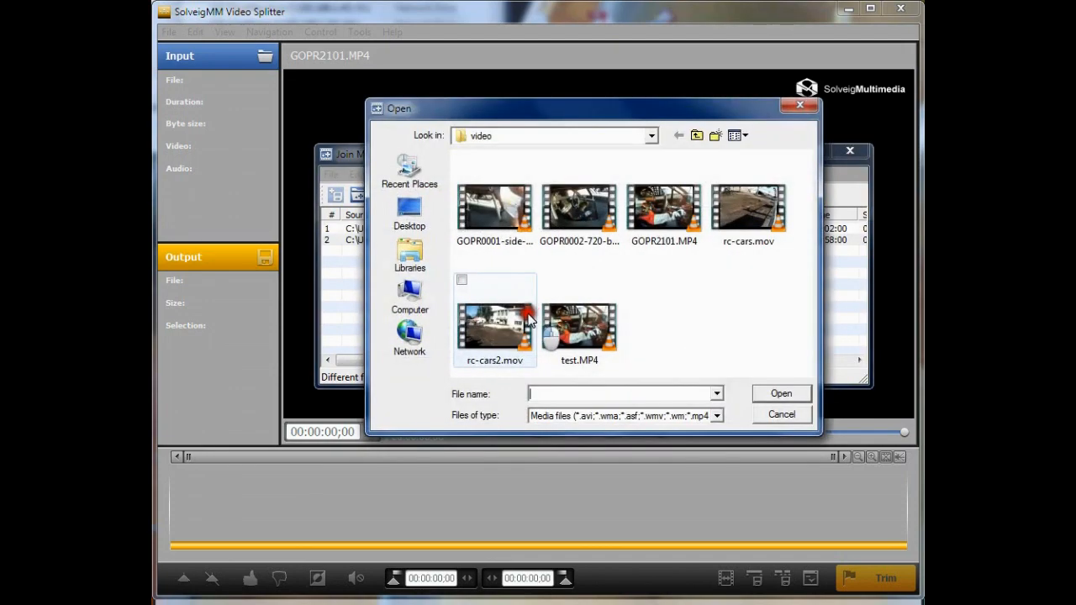
pyautogui.click(778, 415)
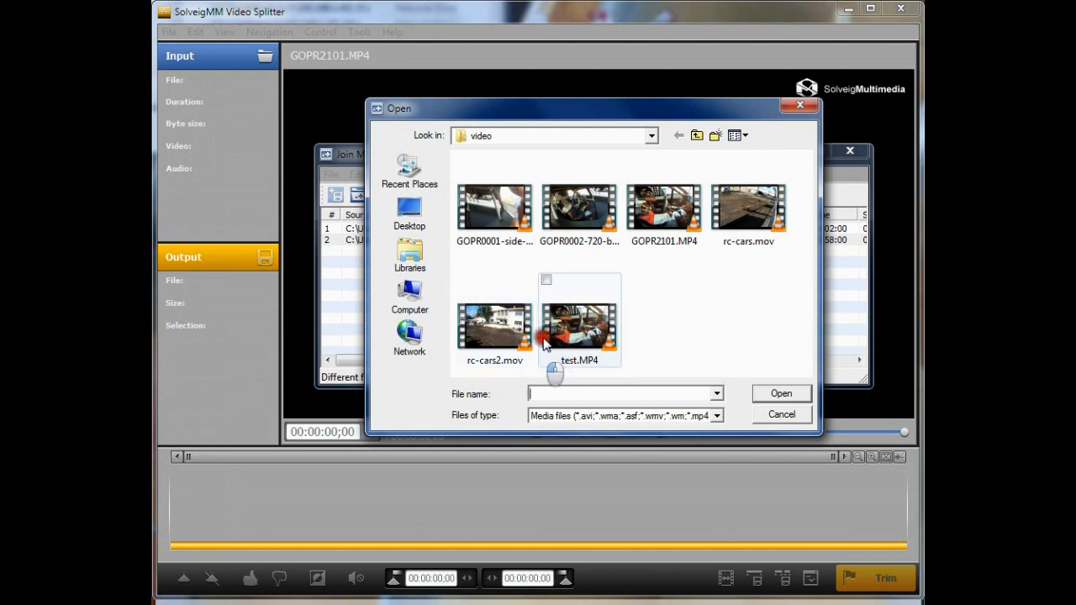
pyautogui.click(786, 414)
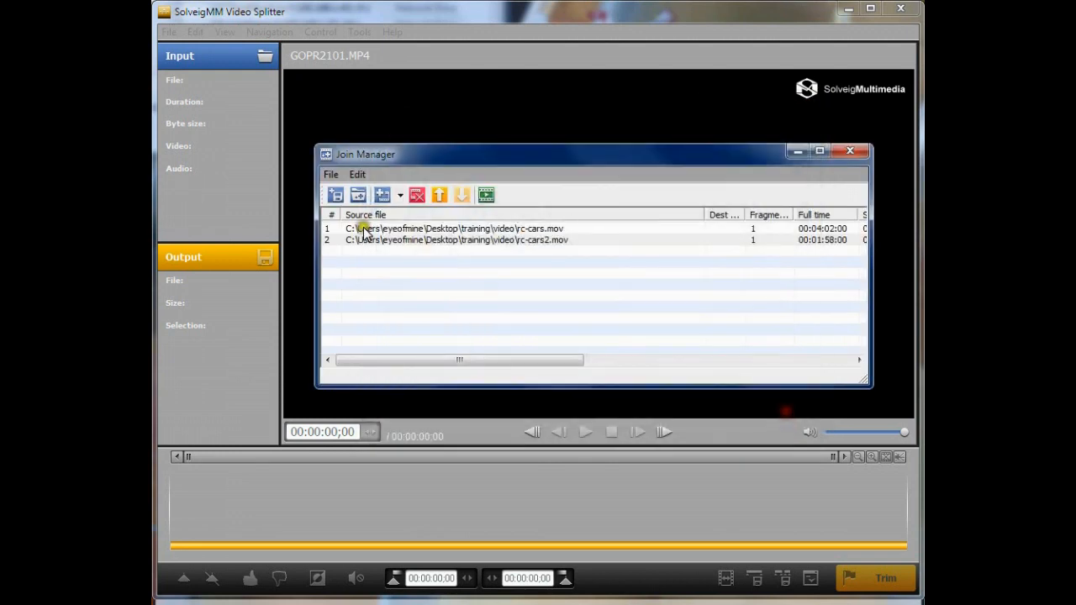
# Move rc-cars2.mov up in the join order and back down again
pyautogui.click(512, 230)
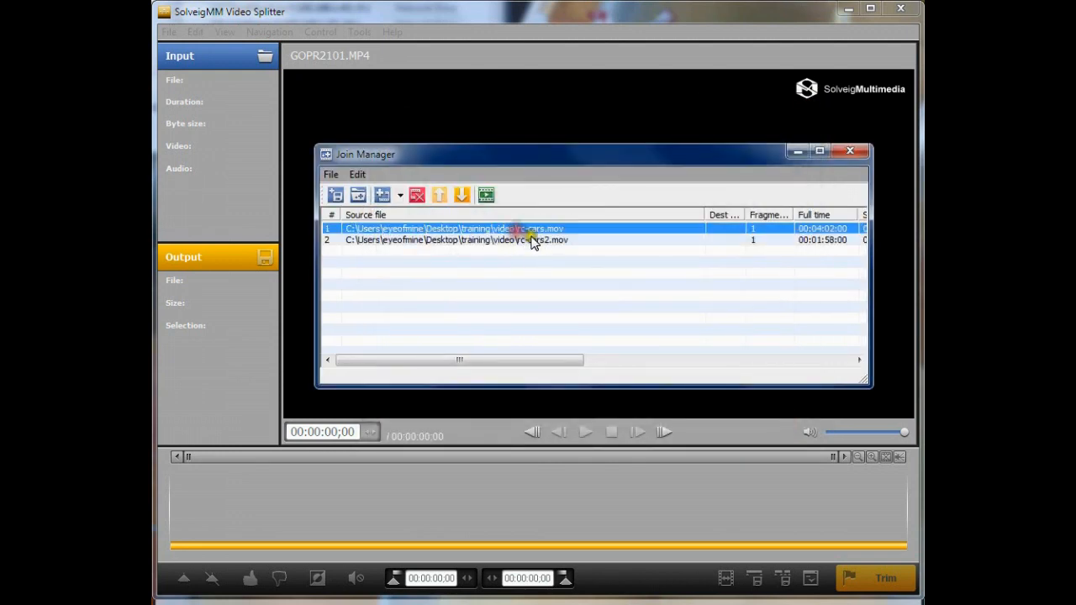
pyautogui.click(532, 240)
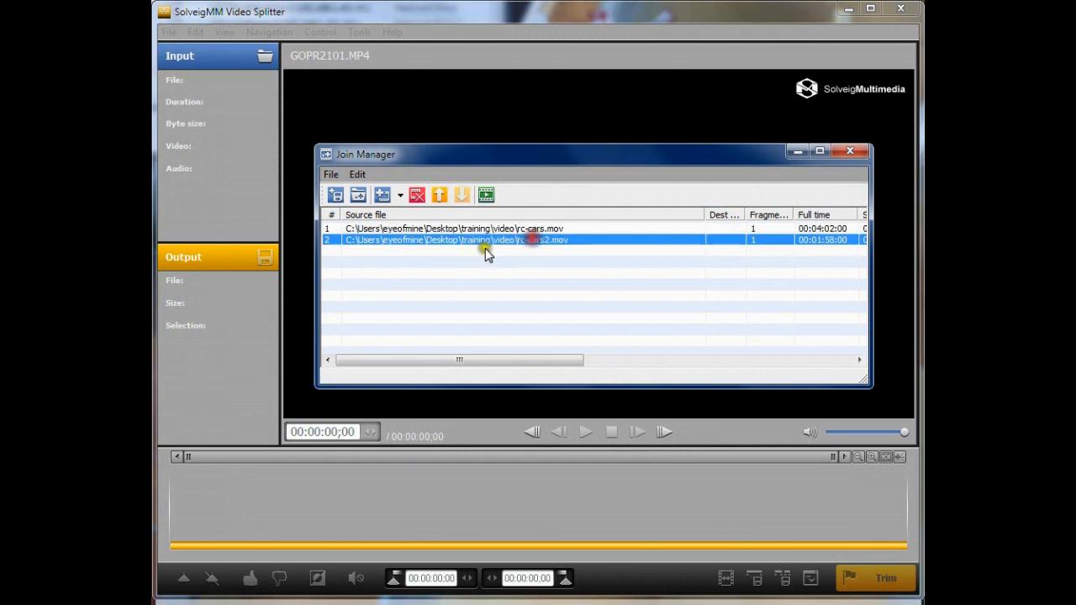
pyautogui.click(438, 195)
pyautogui.click(460, 196)
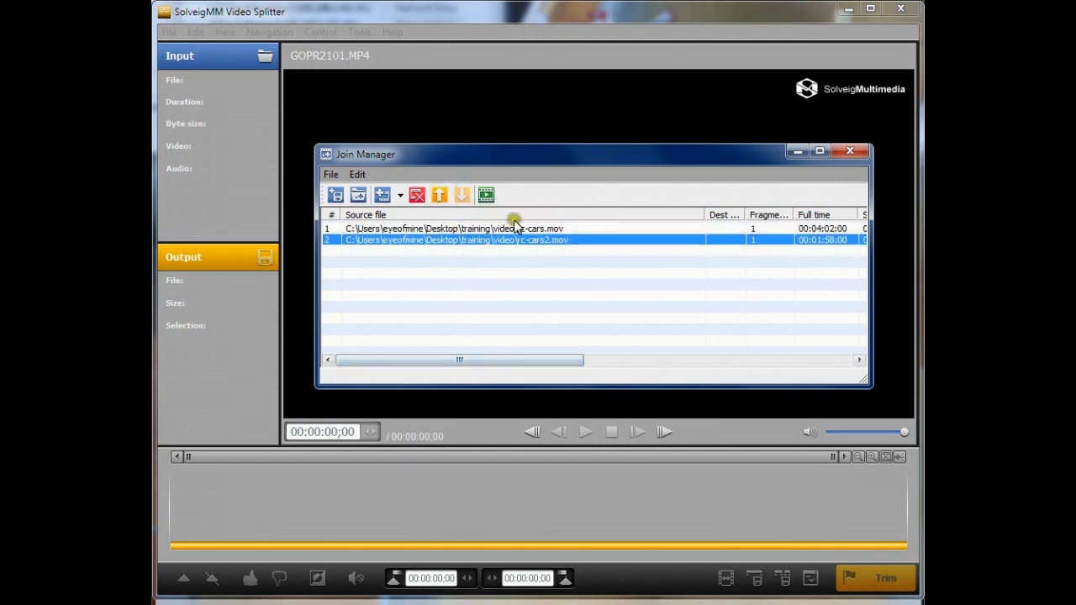
# Join the listed clips into a file named test2
pyautogui.click(487, 196)
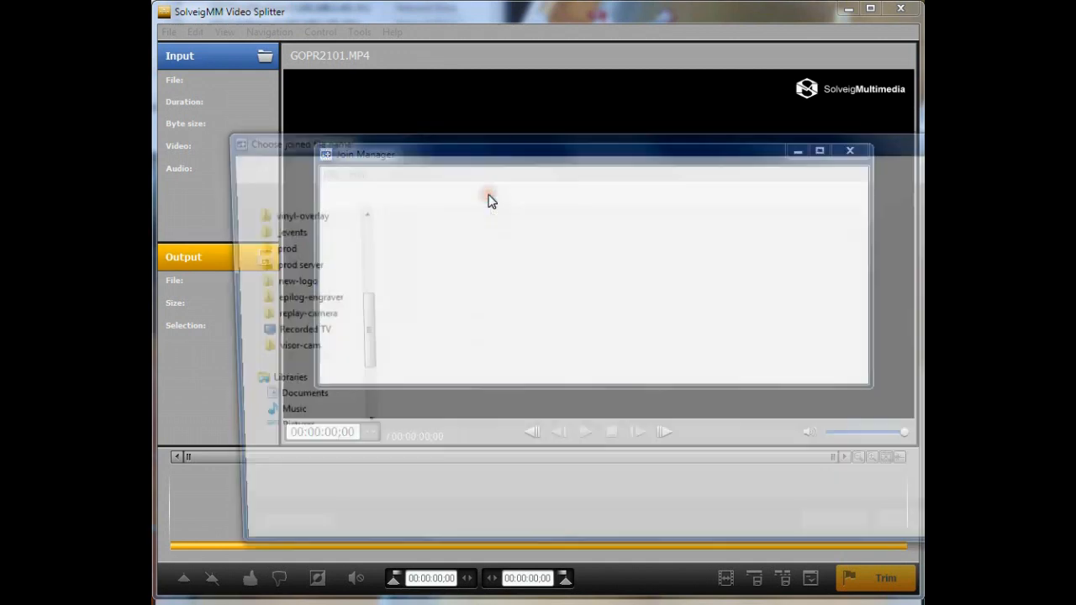
pyautogui.write('test')
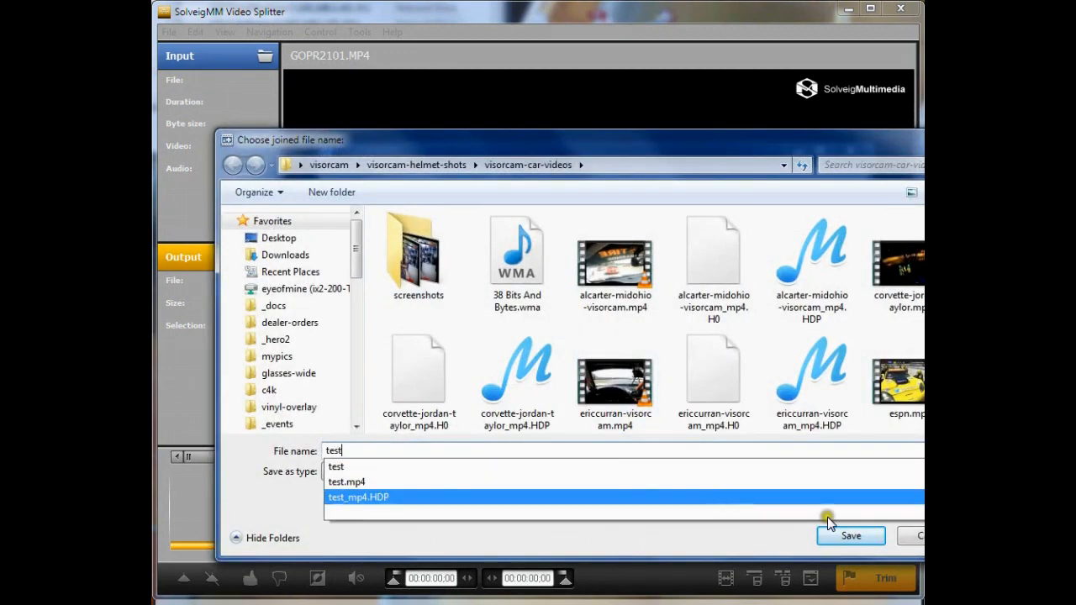
pyautogui.write('2')
pyautogui.click(843, 537)
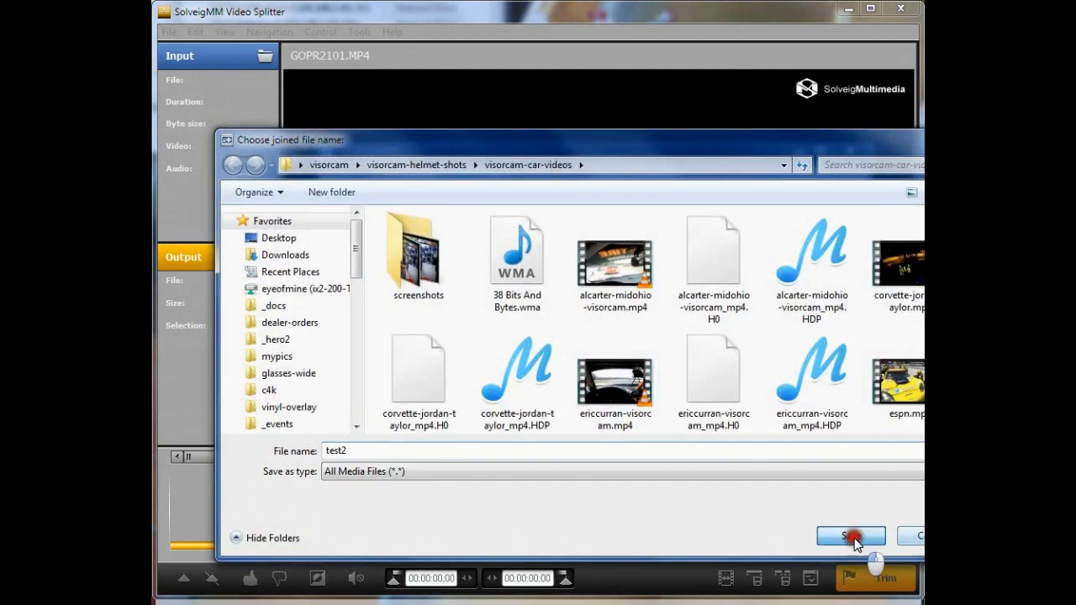